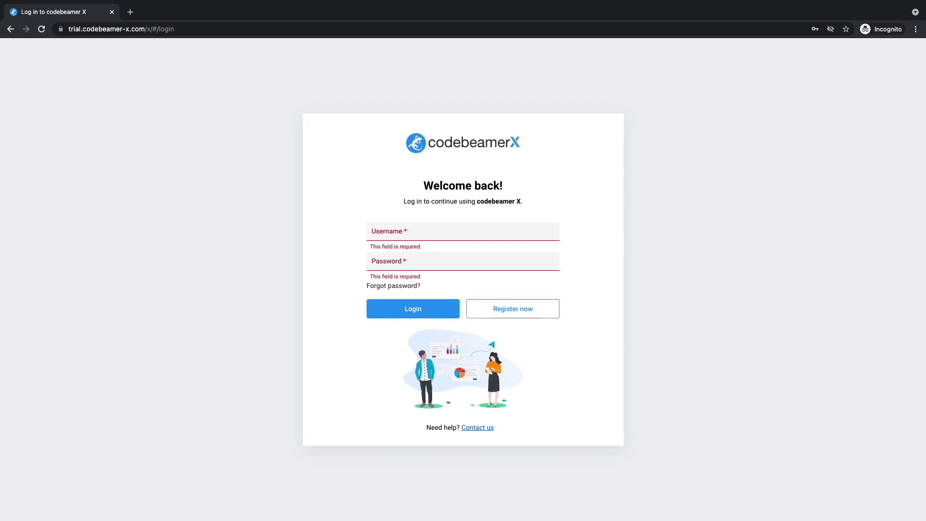
# Open the trial registration form and enter the first name, last name and business e-mail
pyautogui.click(529, 313)
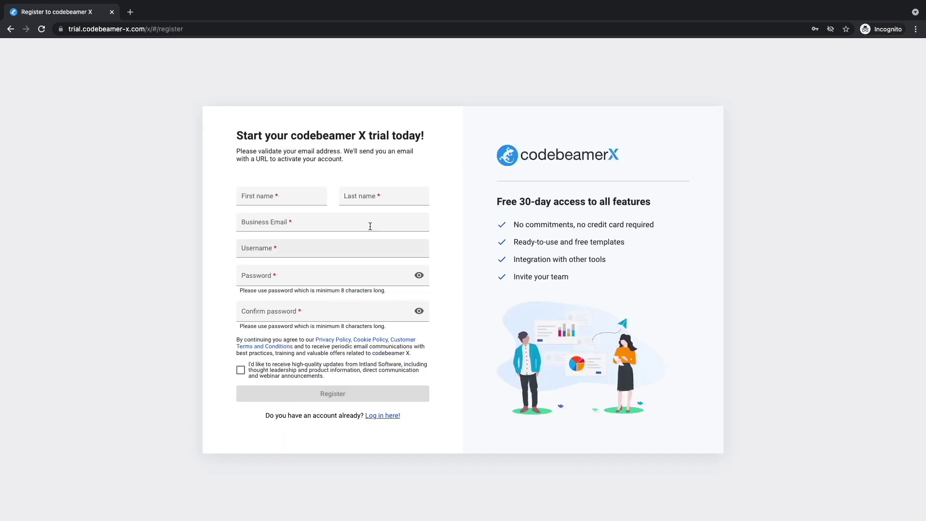
pyautogui.click(283, 200)
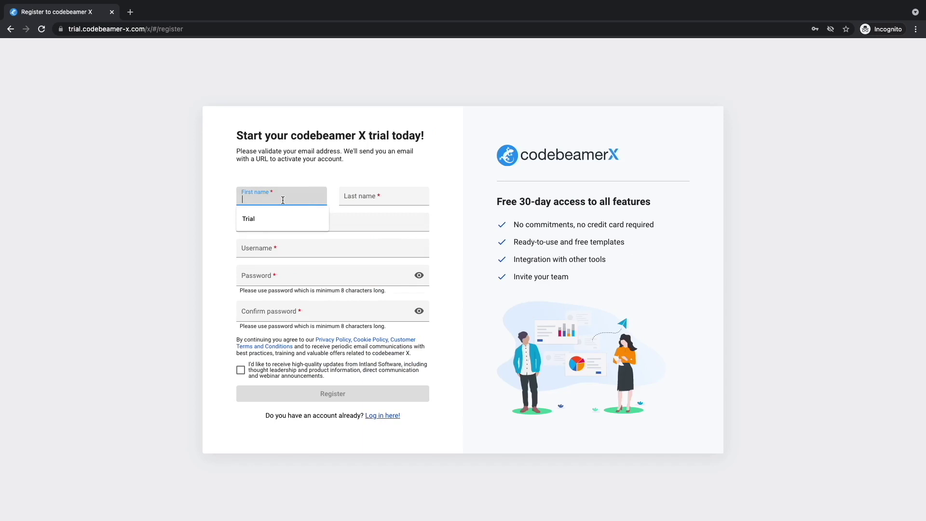
pyautogui.write('Trial')
pyautogui.press('Tab')
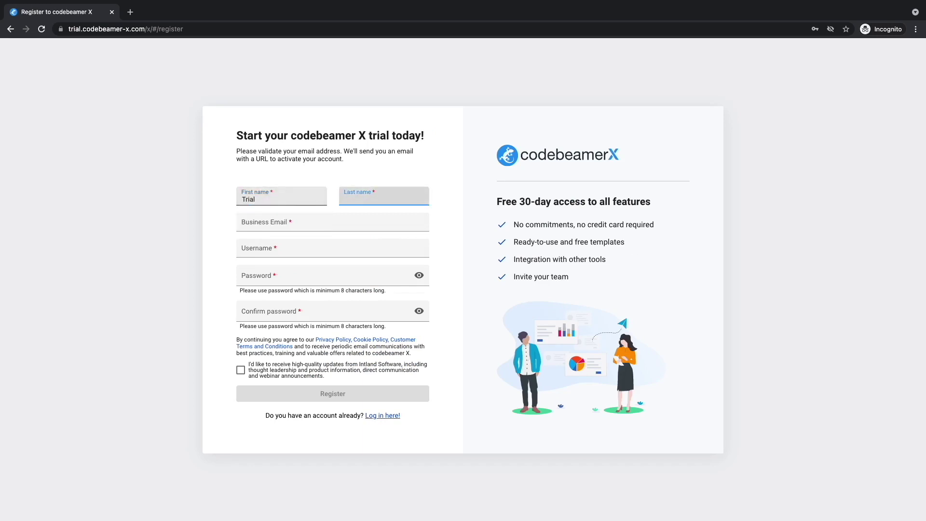
pyautogui.write('User')
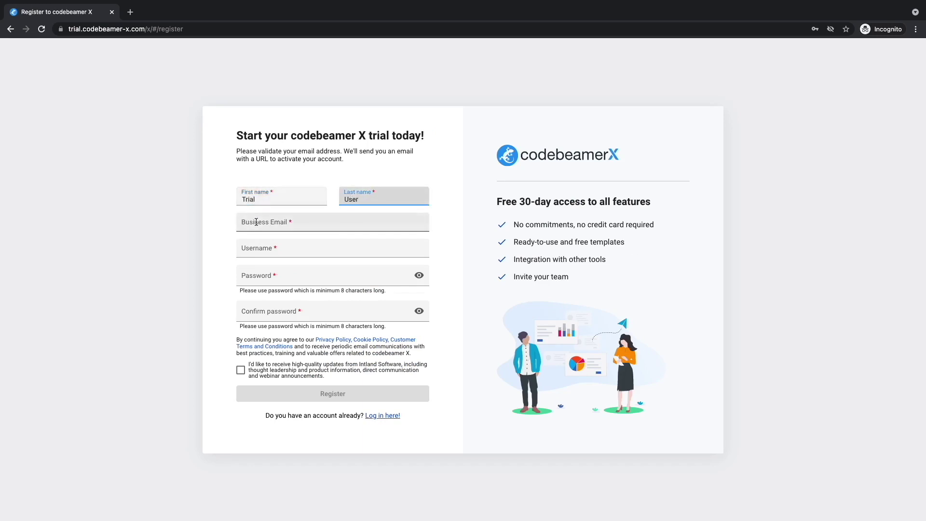
pyautogui.click(256, 222)
pyautogui.write('trial')
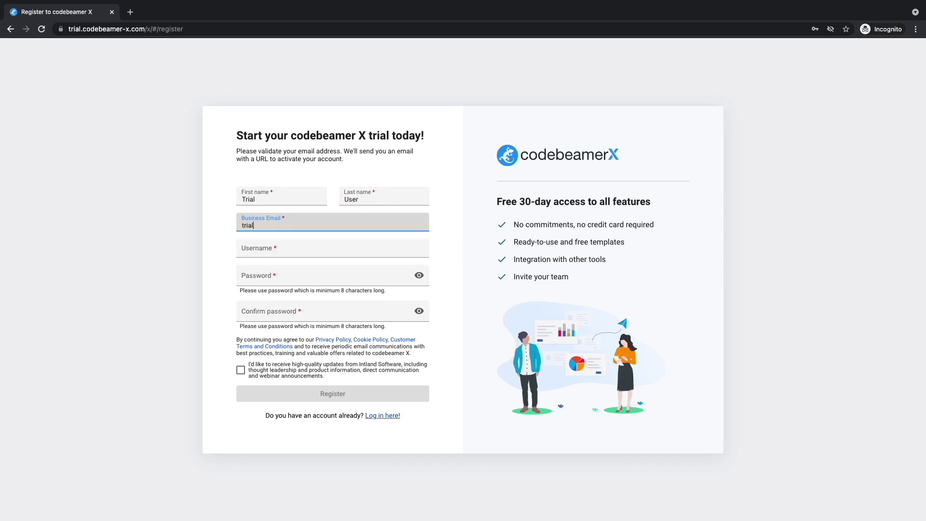
pyautogui.write('@user.com')
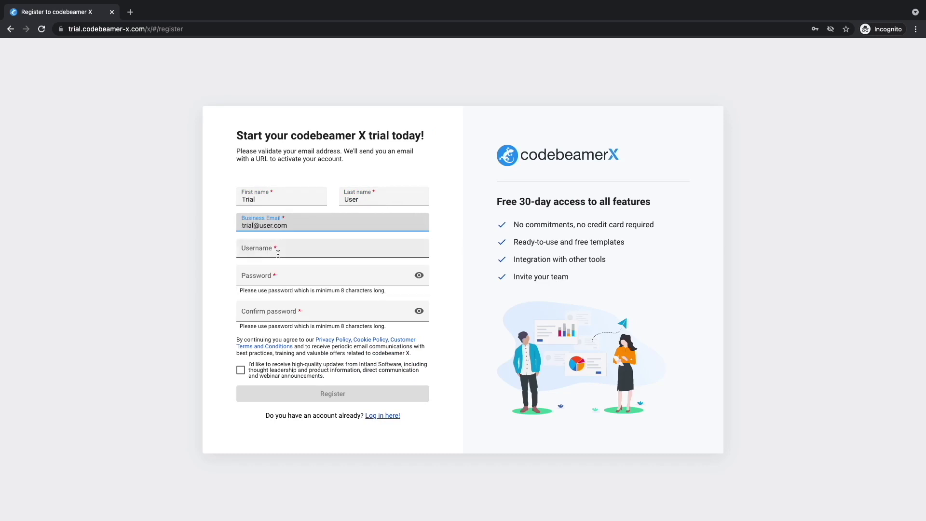
# Set a username ending in 3 and a suggested password, then submit the registration
pyautogui.click(287, 253)
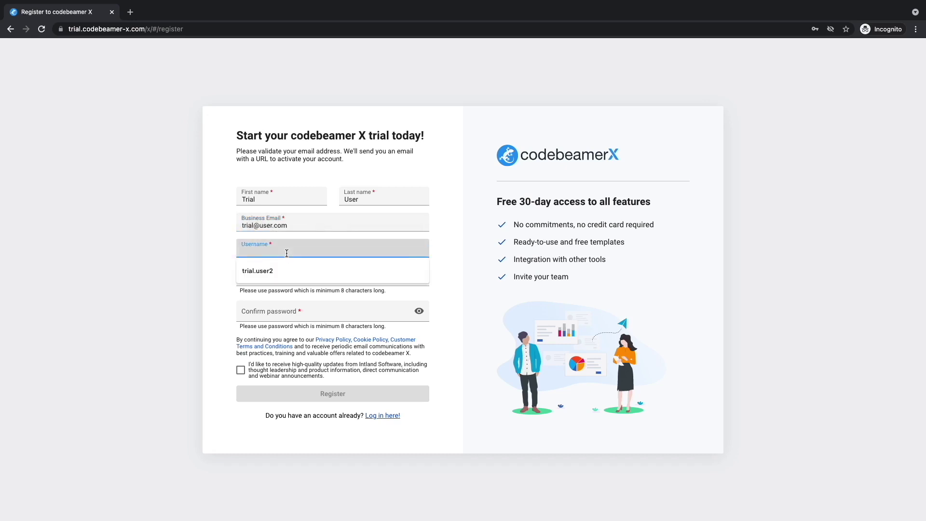
pyautogui.click(279, 264)
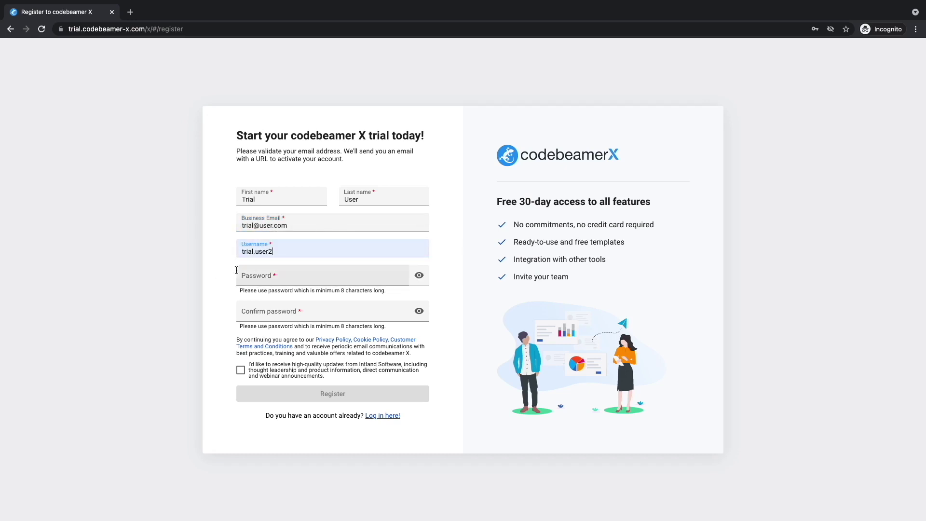
pyautogui.press('BackSpace')
pyautogui.write('3')
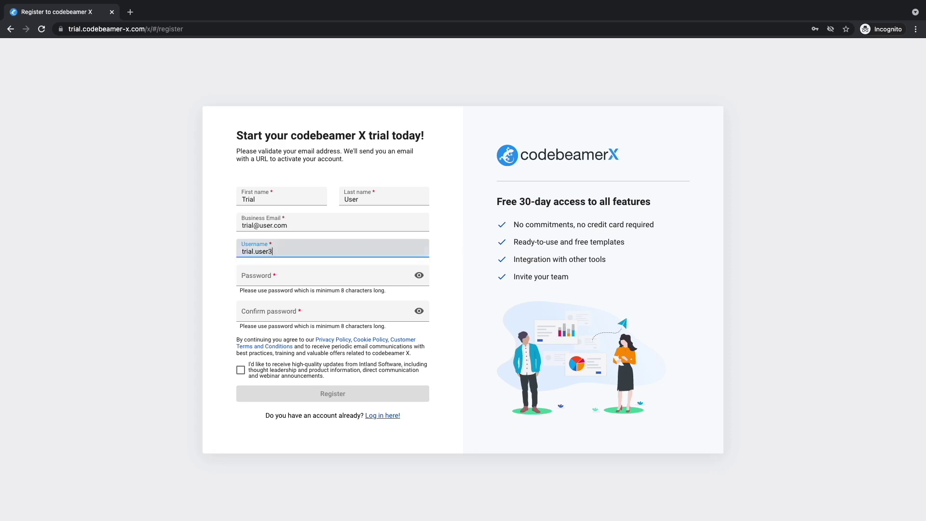
pyautogui.click(261, 279)
pyautogui.click(273, 301)
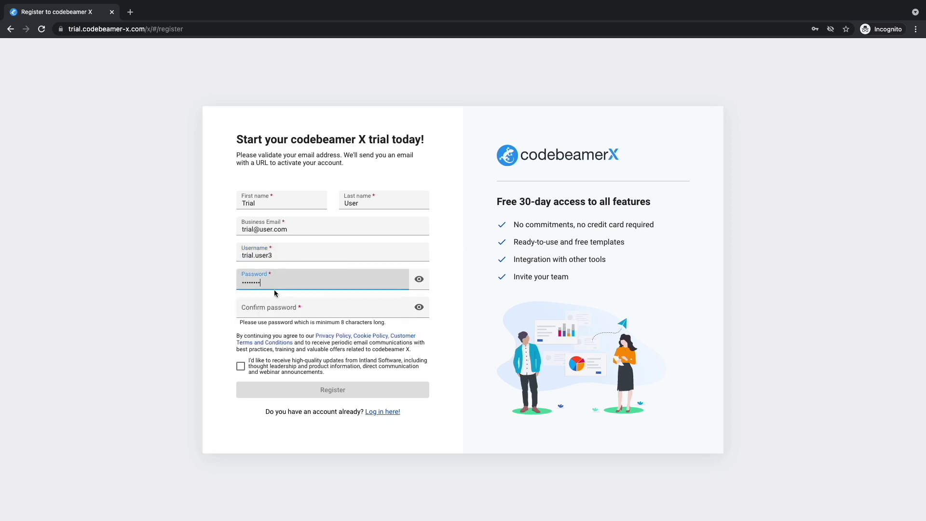
pyautogui.click(268, 307)
pyautogui.hotkey('ctrl', 'v')
pyautogui.click(195, 295)
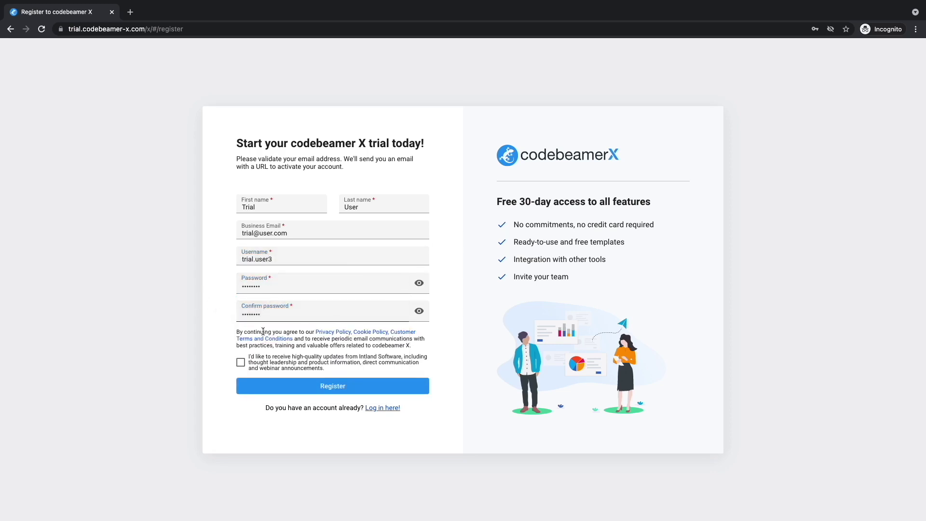
pyautogui.click(331, 387)
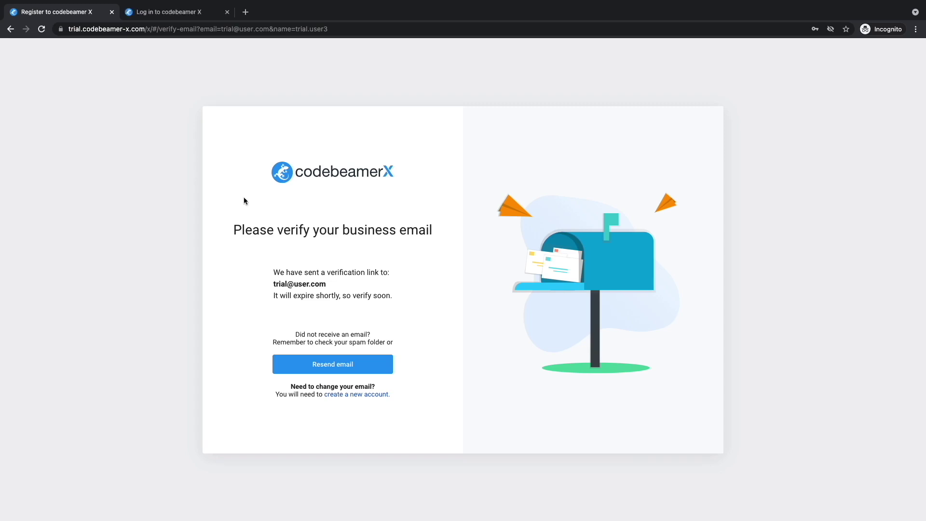
# Complete the finish-registration form (Consulting, Intland, Software development, Hungary) and continue
pyautogui.click(174, 14)
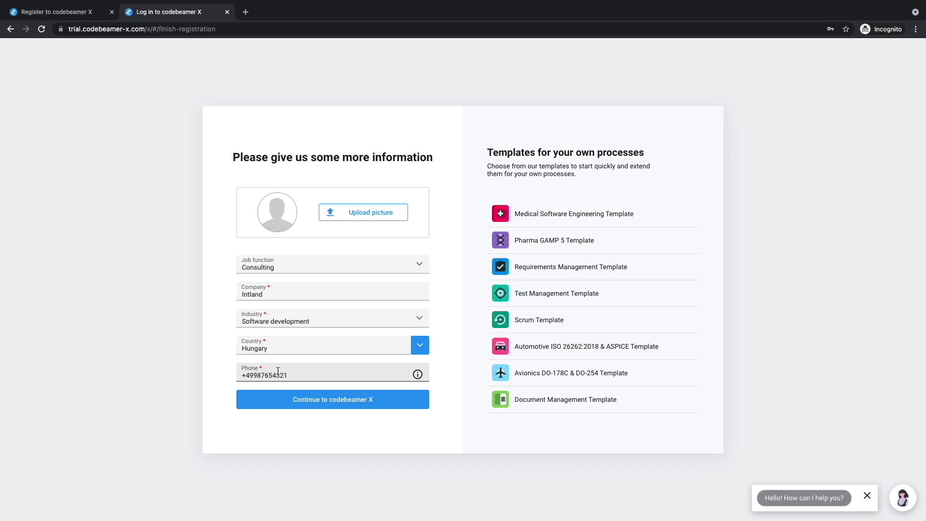
pyautogui.click(333, 406)
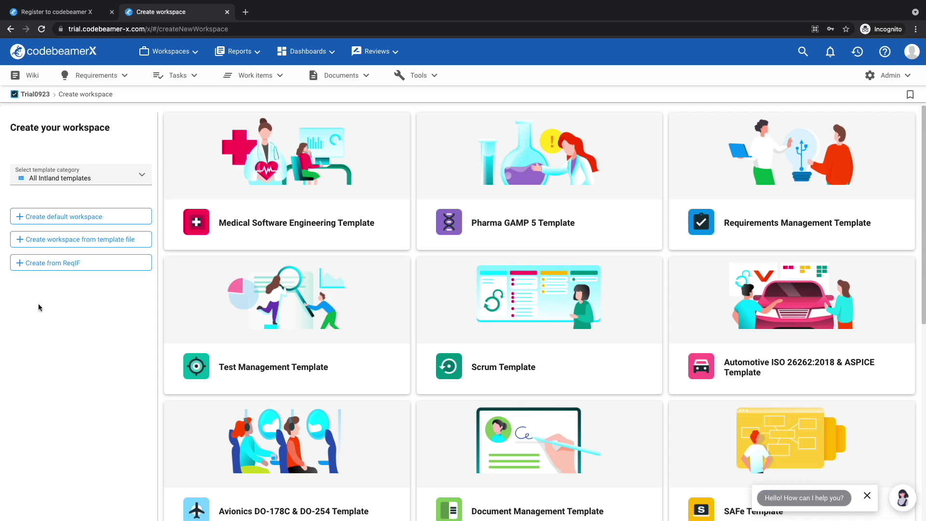
# Read the template card descriptions, such as Requirements Management, Test Management and Scrum
pyautogui.moveTo(330, 214)
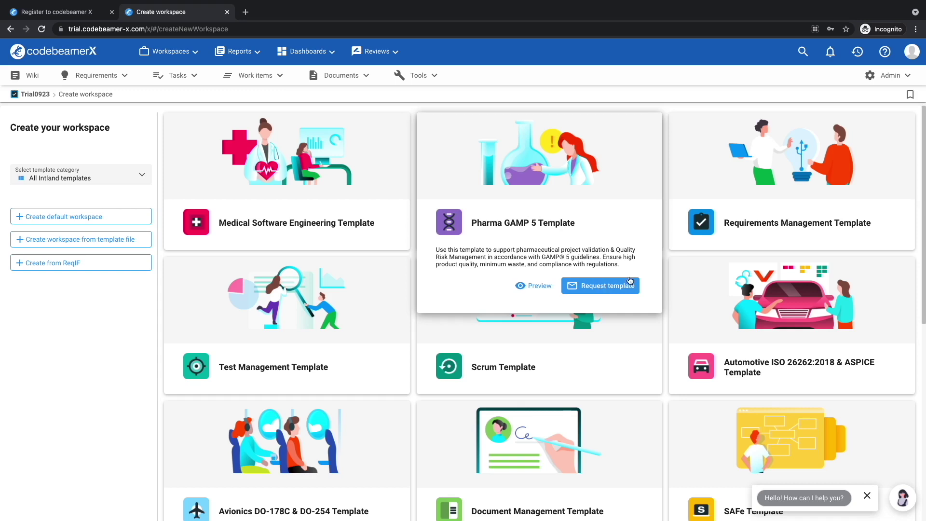
pyautogui.moveTo(385, 287)
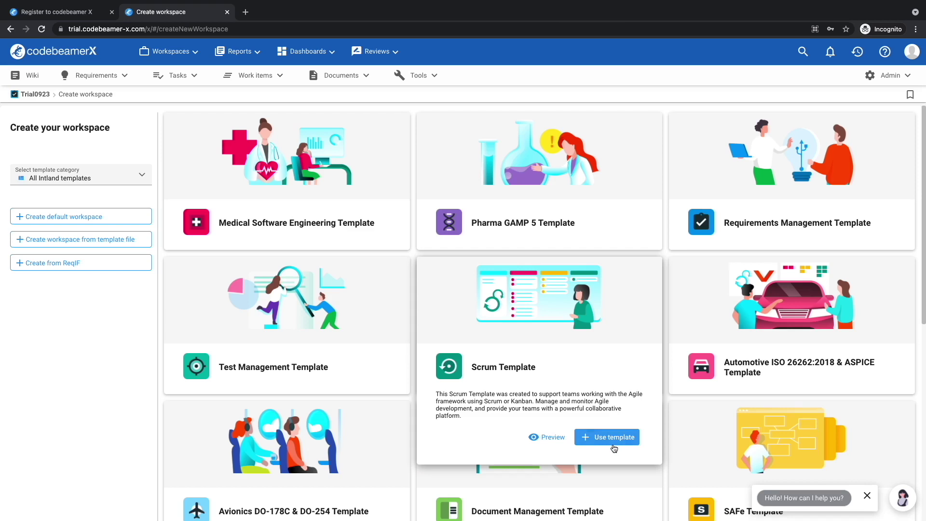
pyautogui.moveTo(845, 154)
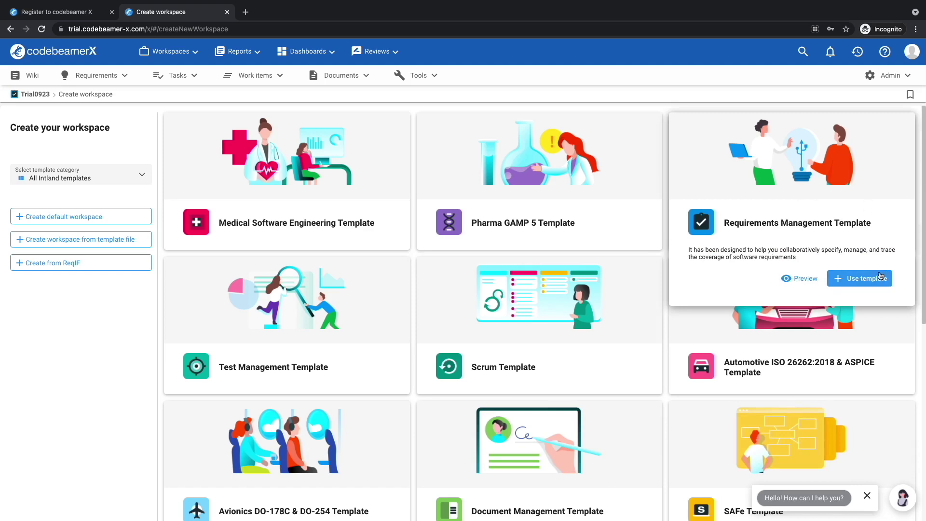
# Use the Requirements Management Template, rename the workspace to TRIA_S1 and continue
pyautogui.click(871, 279)
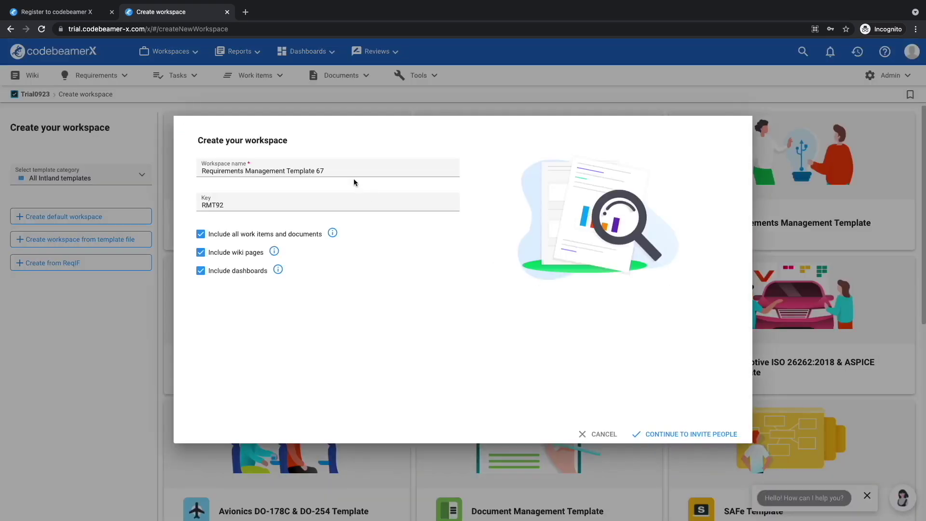
pyautogui.moveTo(326, 171); pyautogui.dragTo(199, 172)
pyautogui.write('TRIA_S1')
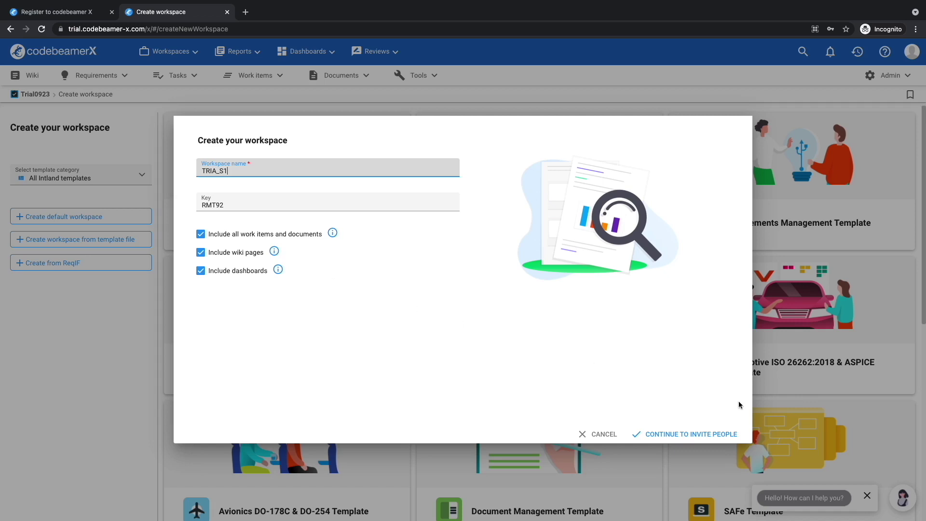
pyautogui.click(677, 437)
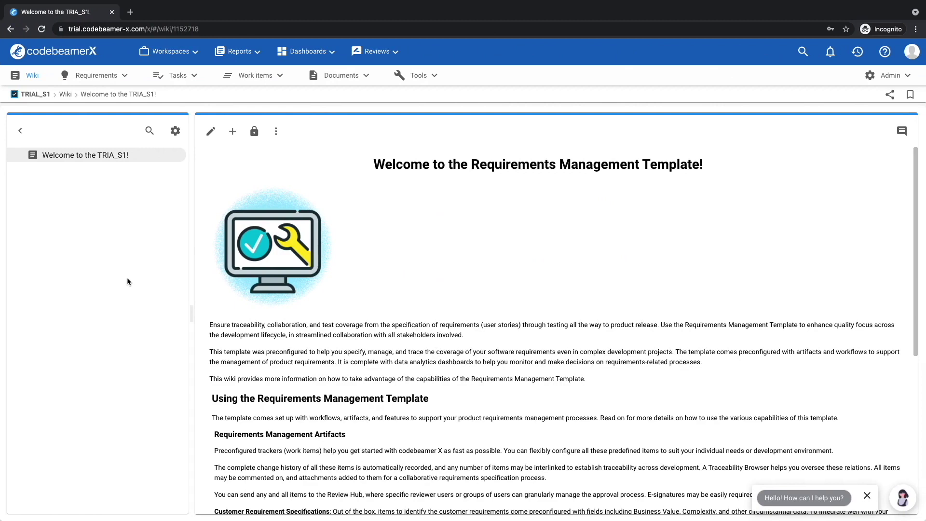
# Show all four workspaces from the Workspaces menu, including Demo 1, Demo 2 and TRIAL_S1
pyautogui.click(172, 51)
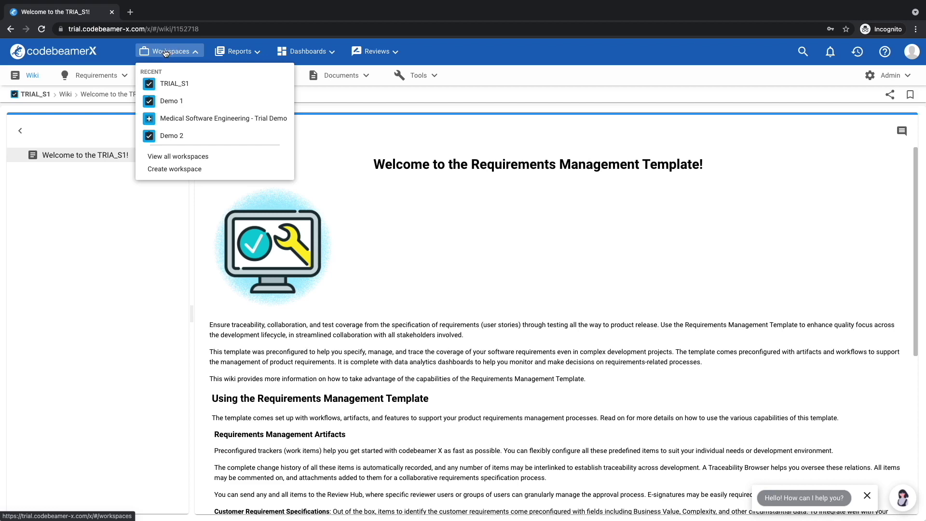
pyautogui.click(165, 52)
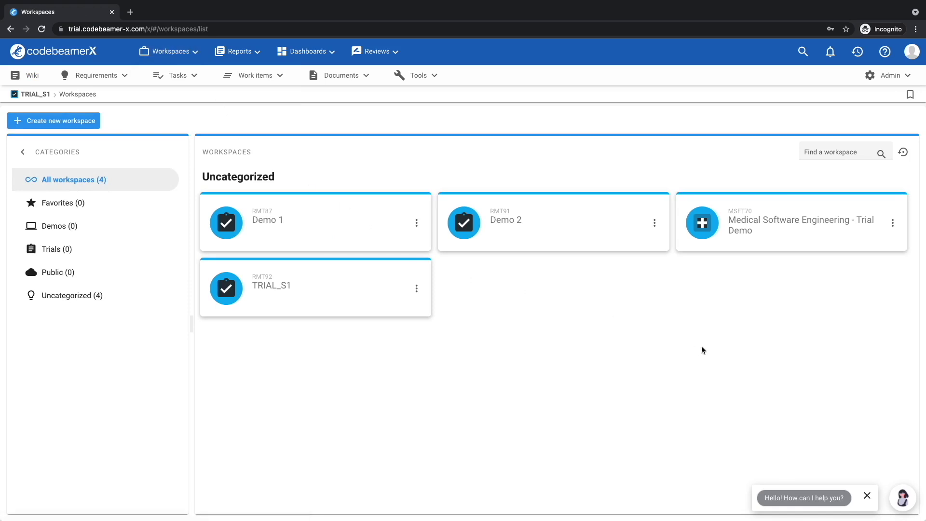
# Enter the Trial Demo workspace and open Design Control Management's User Requirement Specification tracker
pyautogui.click(740, 229)
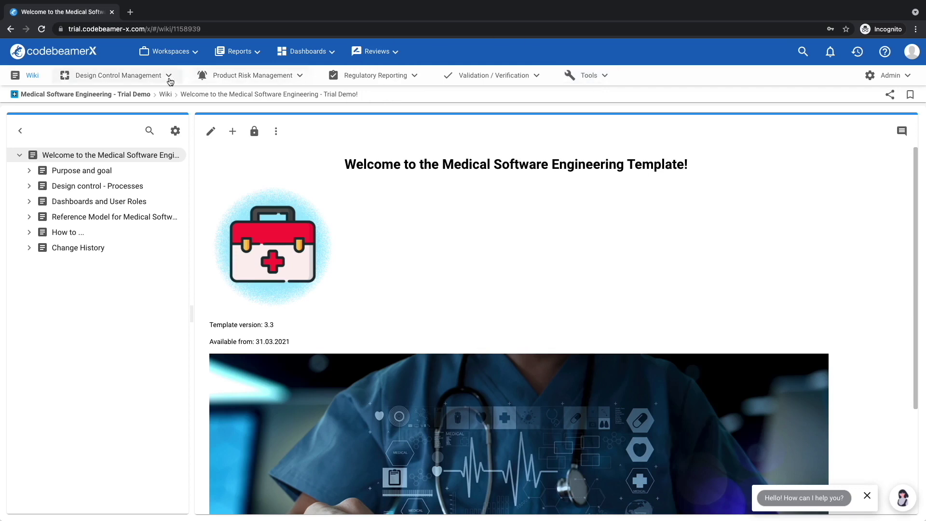
pyautogui.click(152, 78)
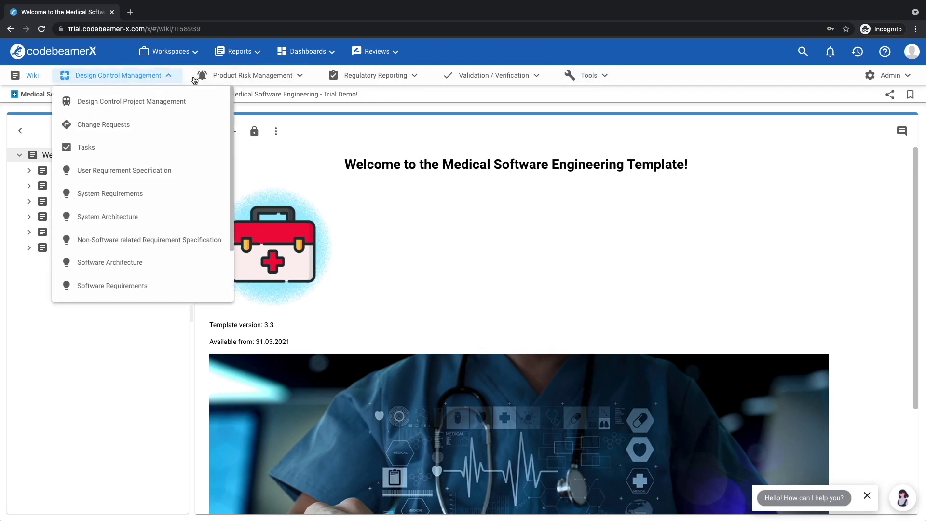
pyautogui.click(237, 80)
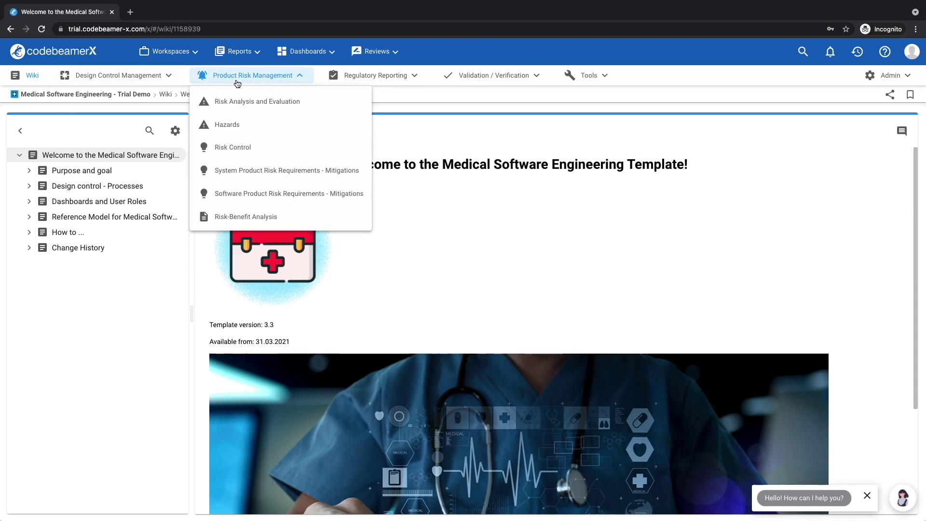
pyautogui.click(153, 78)
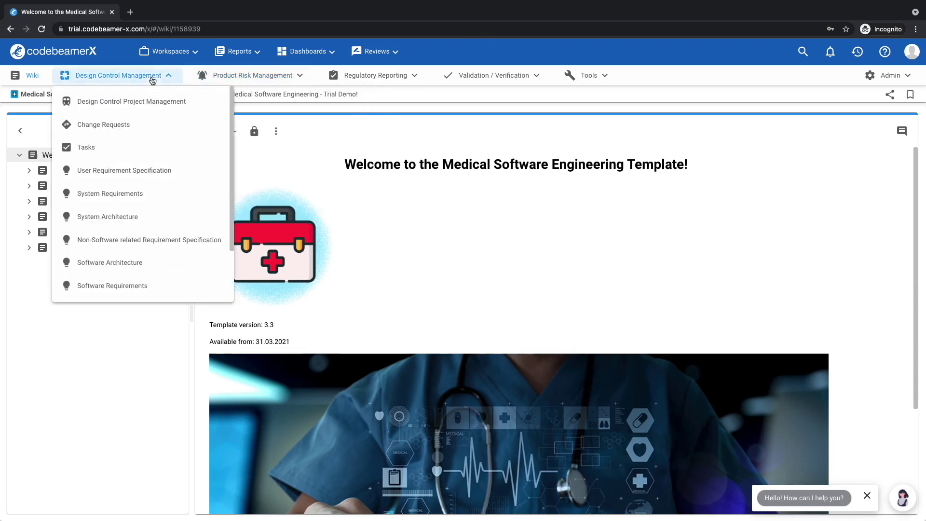
pyautogui.click(143, 173)
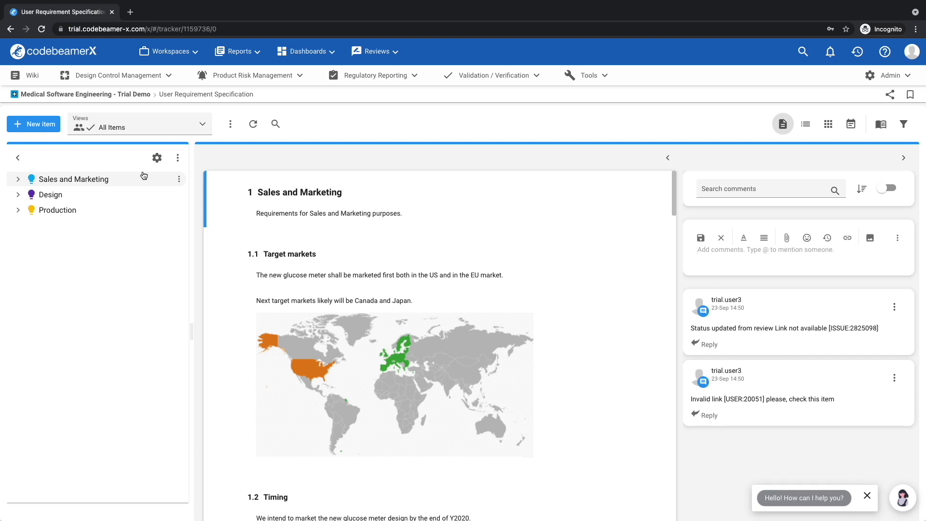
# Via the Medical Software Engineering card's Trackers link, reopen the User Requirement Specification
pyautogui.click(170, 56)
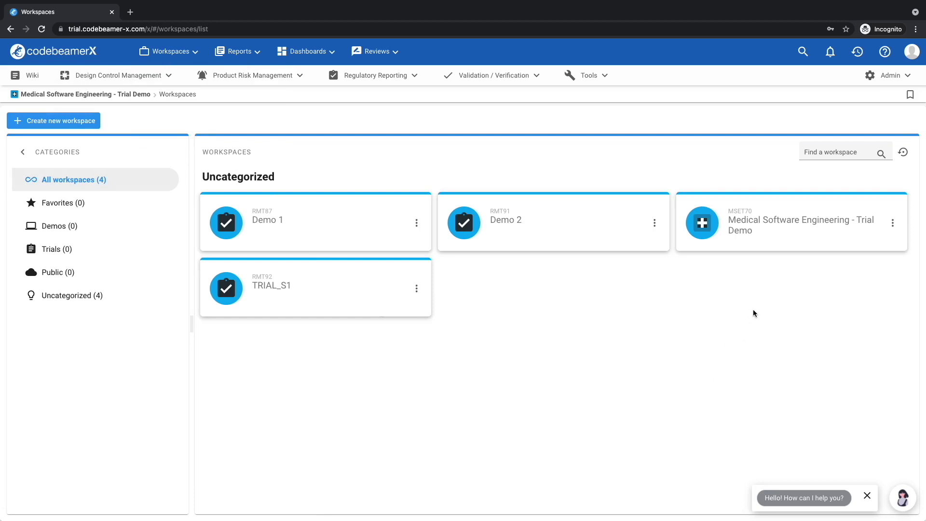
pyautogui.moveTo(786, 242)
pyautogui.click(881, 244)
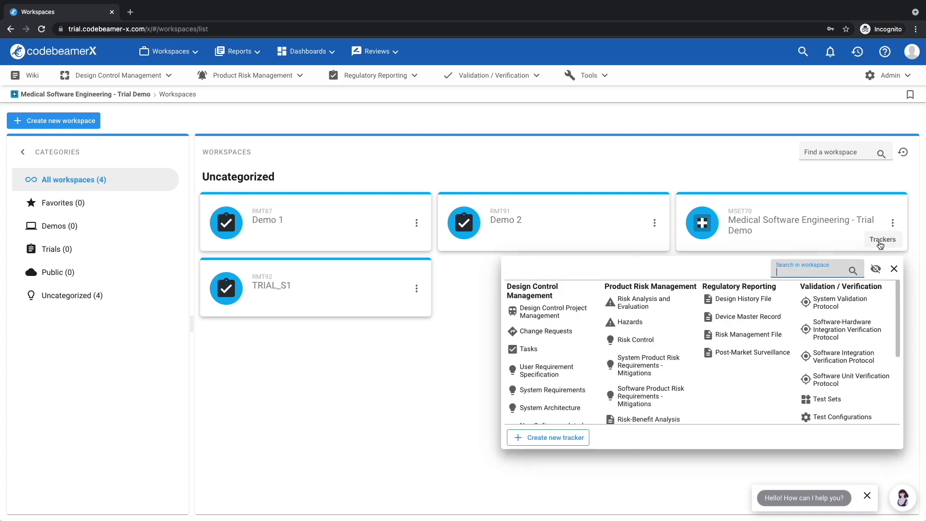
pyautogui.click(555, 369)
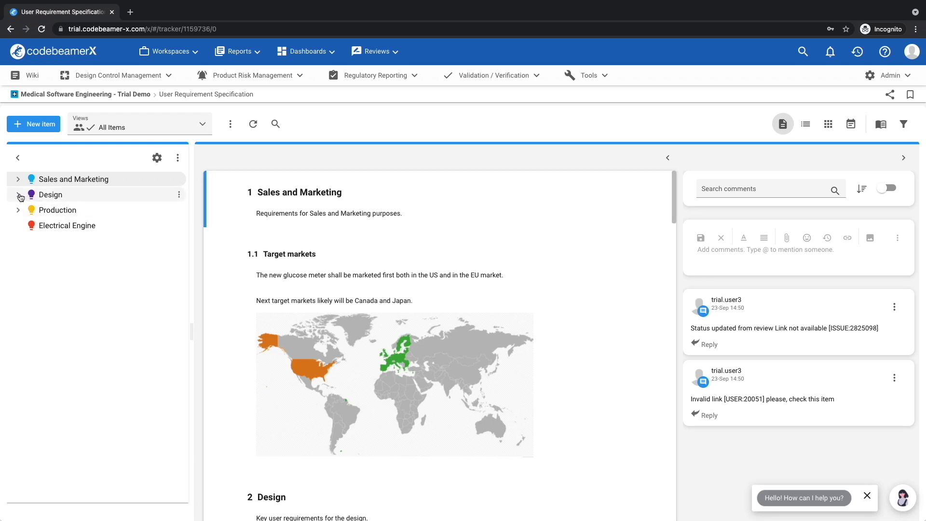
# Drag Timing from Design to the top of Sales and Marketing and open URS-102921
pyautogui.click(18, 195)
pyautogui.click(18, 180)
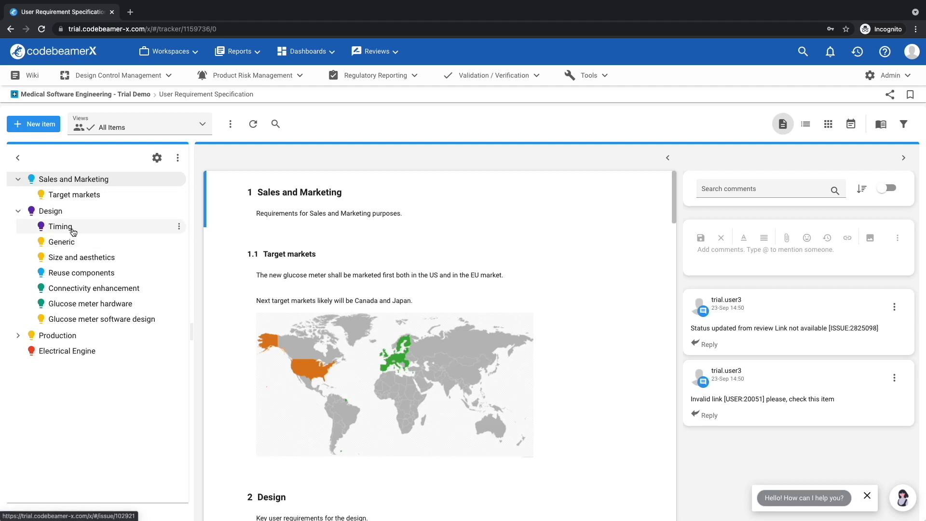
pyautogui.click(72, 231)
pyautogui.moveTo(73, 231); pyautogui.dragTo(72, 180)
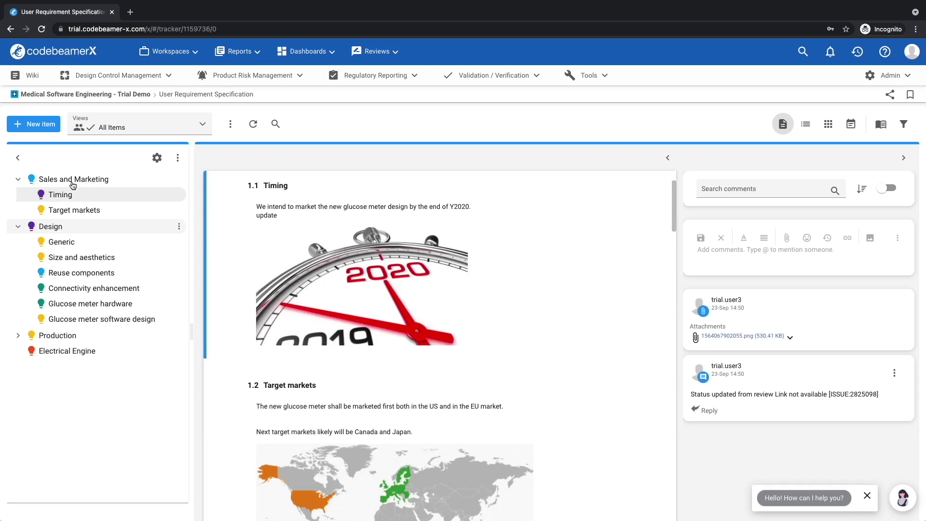
pyautogui.doubleClick(59, 195)
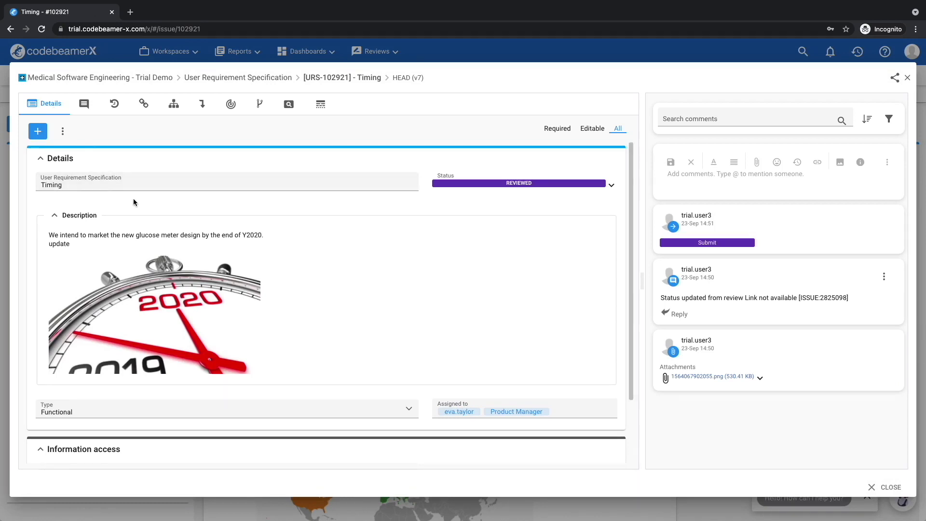
# Look through Timing's Comments/attachments and History tabs, then close the item dialog
pyautogui.click(88, 105)
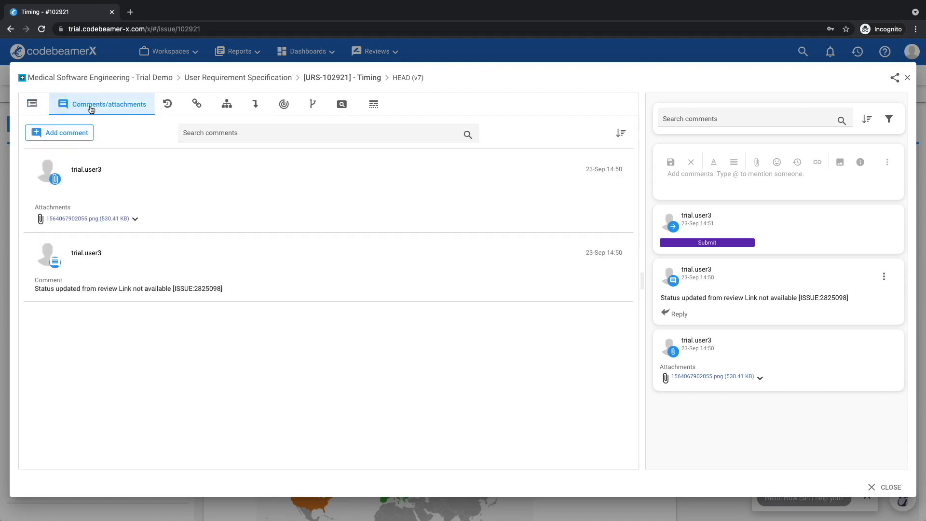
pyautogui.click(167, 104)
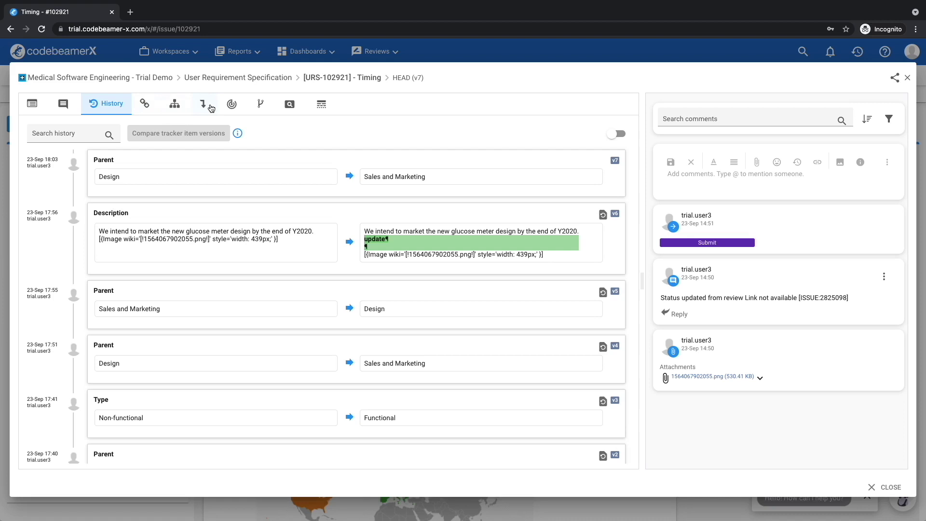
pyautogui.click(907, 78)
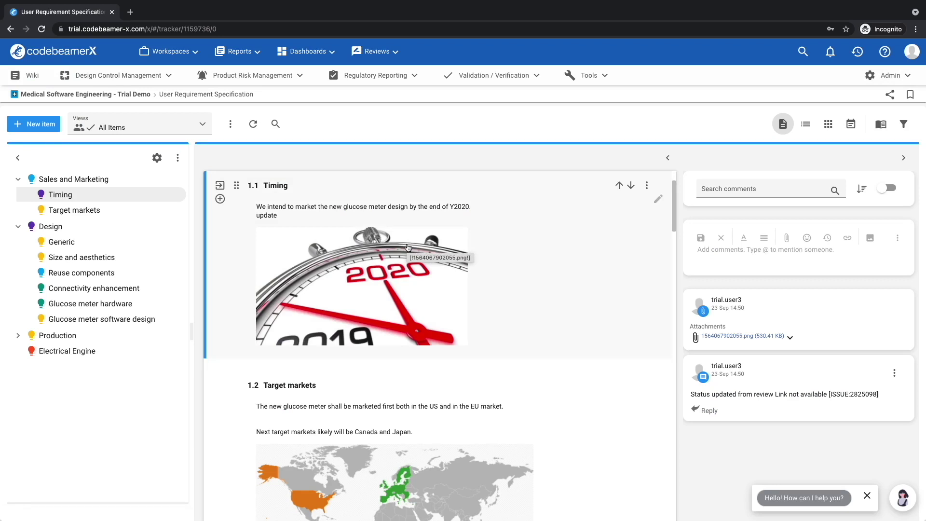
# Append 11 to the 'update.' line in the Timing section and save the edit
pyautogui.click(659, 202)
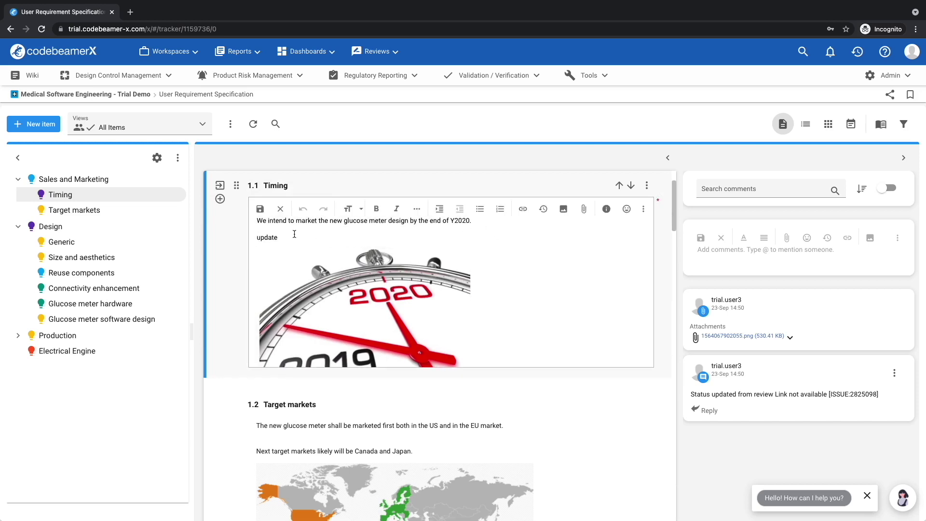
pyautogui.click(290, 234)
pyautogui.write('11')
pyautogui.click(258, 209)
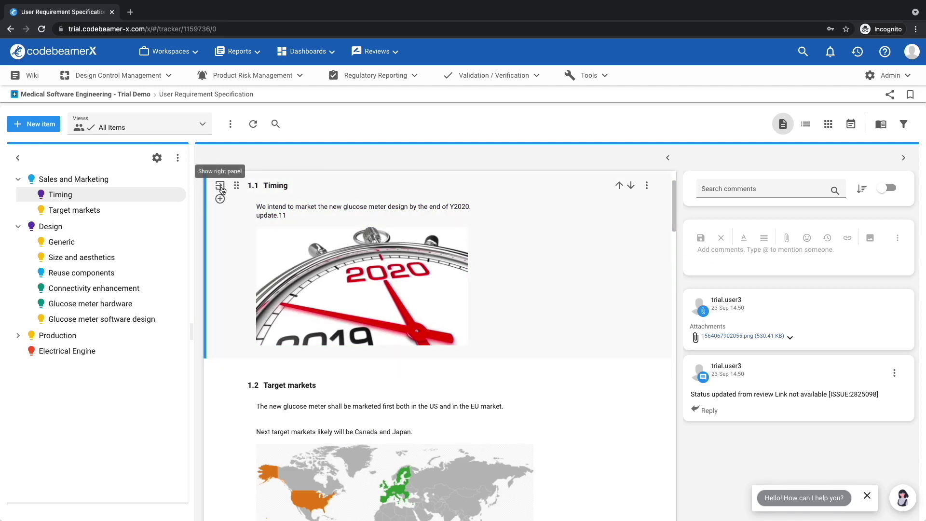
pyautogui.click(221, 188)
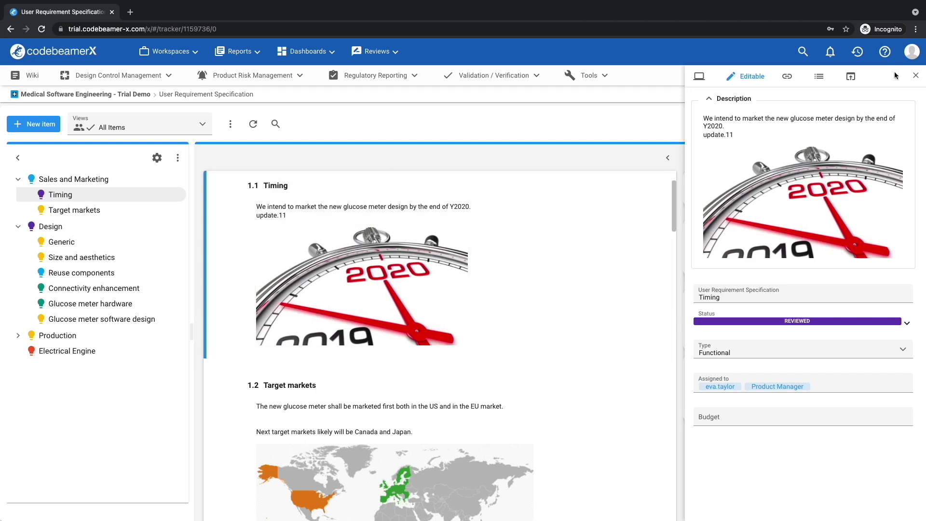
pyautogui.click(916, 77)
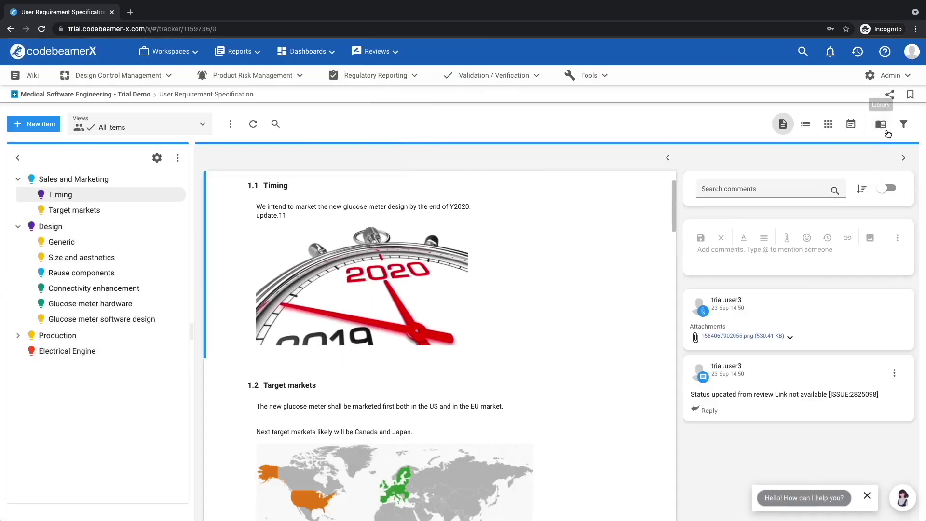
# Copy Transmission from Demo 2's Customer Requirement Specification library into the document as section 3
pyautogui.click(883, 126)
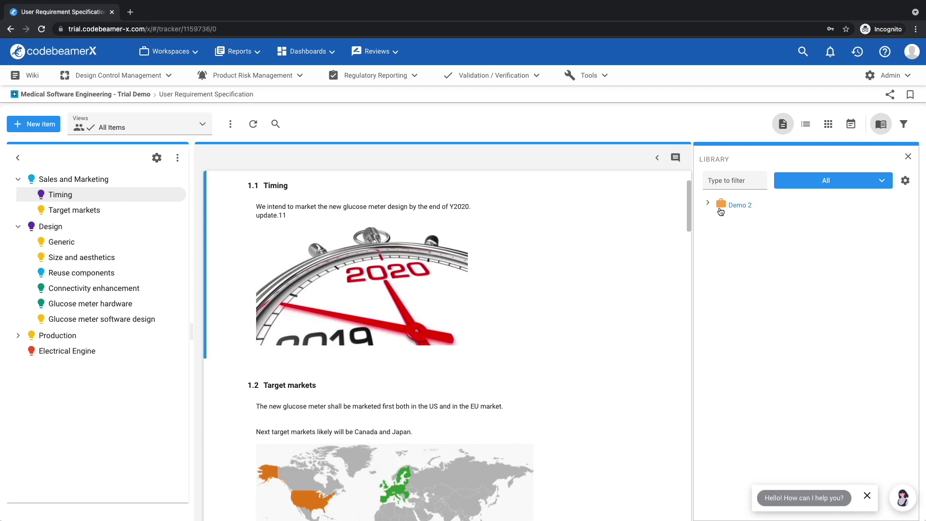
pyautogui.click(709, 207)
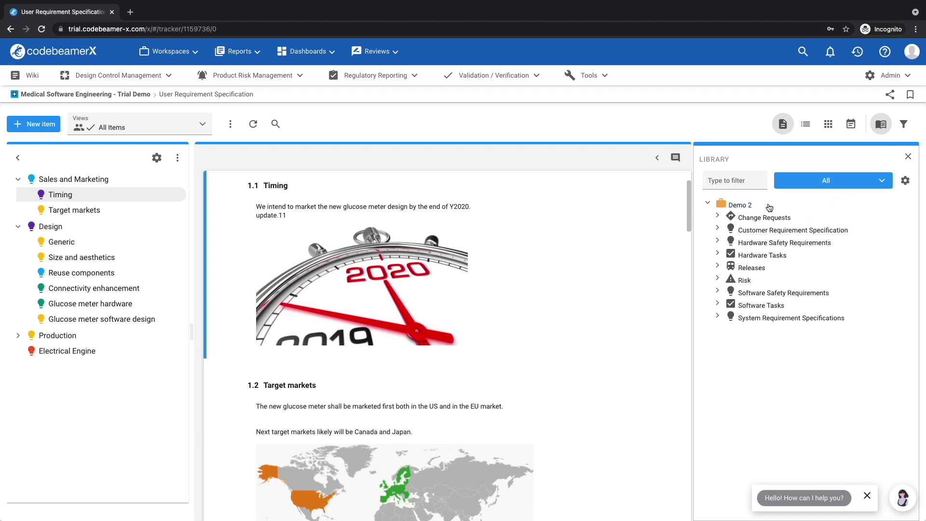
pyautogui.click(719, 230)
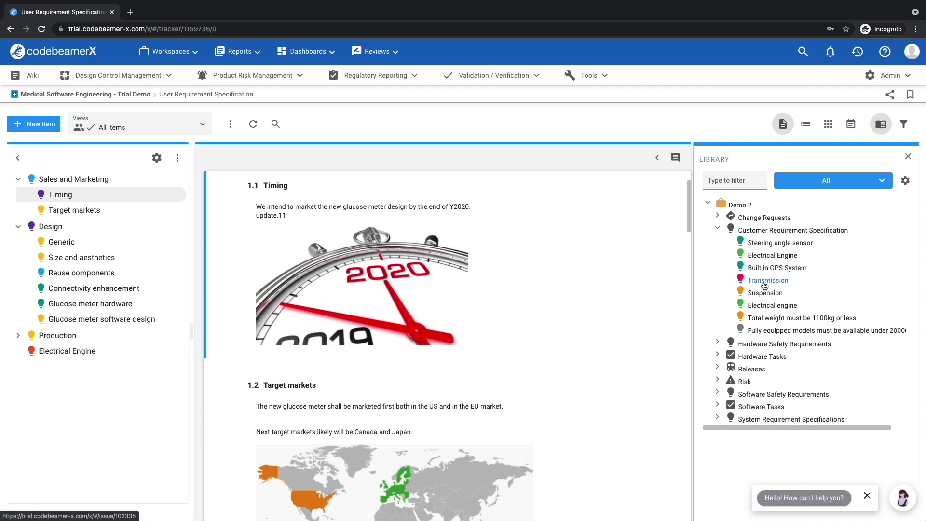
pyautogui.moveTo(765, 286); pyautogui.dragTo(73, 337)
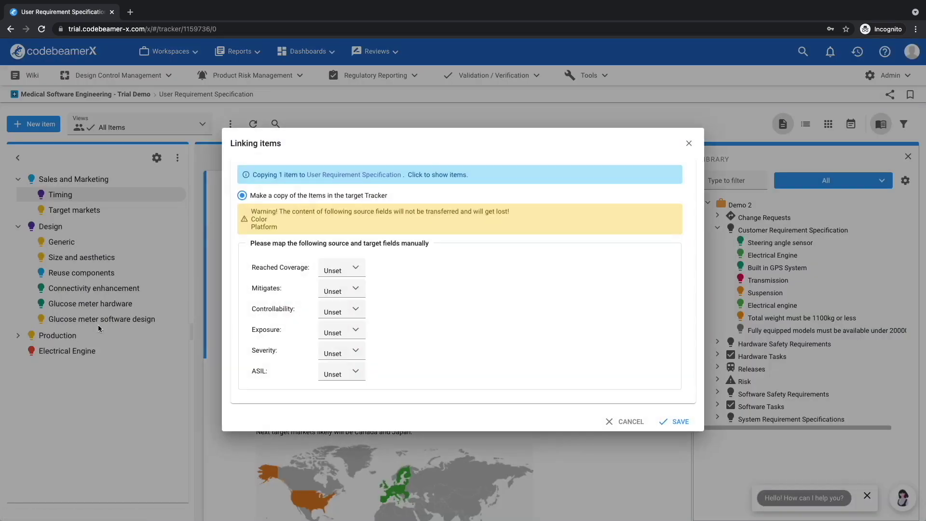
pyautogui.click(678, 421)
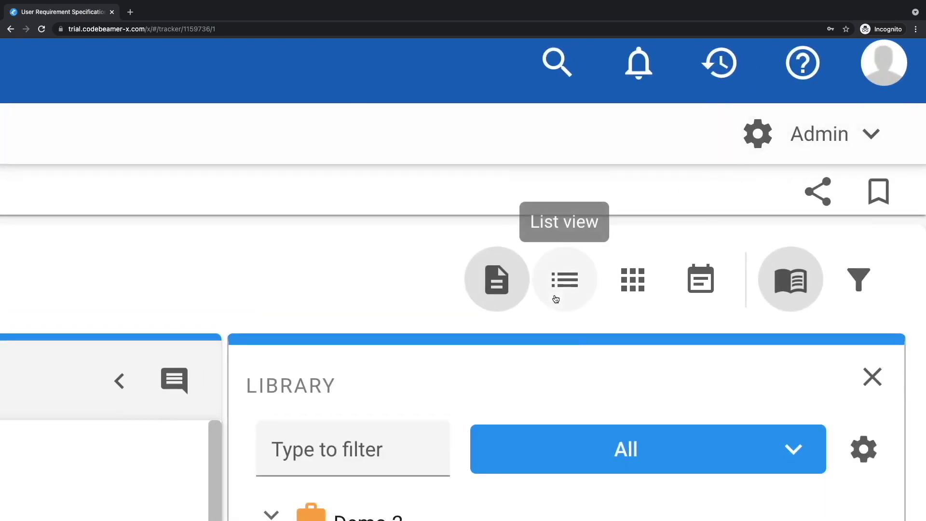
# Show the items as a table with Status first and the Type and Submitted at columns hidden
pyautogui.click(806, 126)
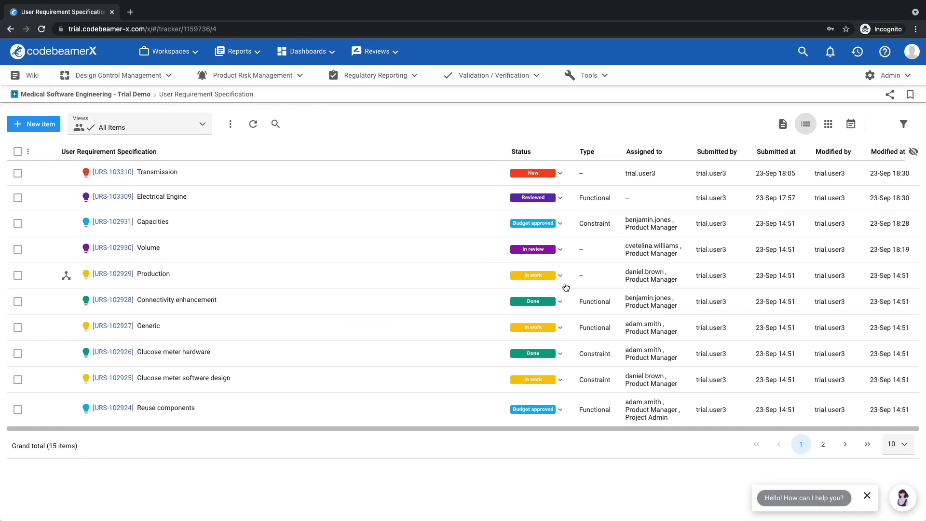
pyautogui.moveTo(540, 153); pyautogui.dragTo(96, 151)
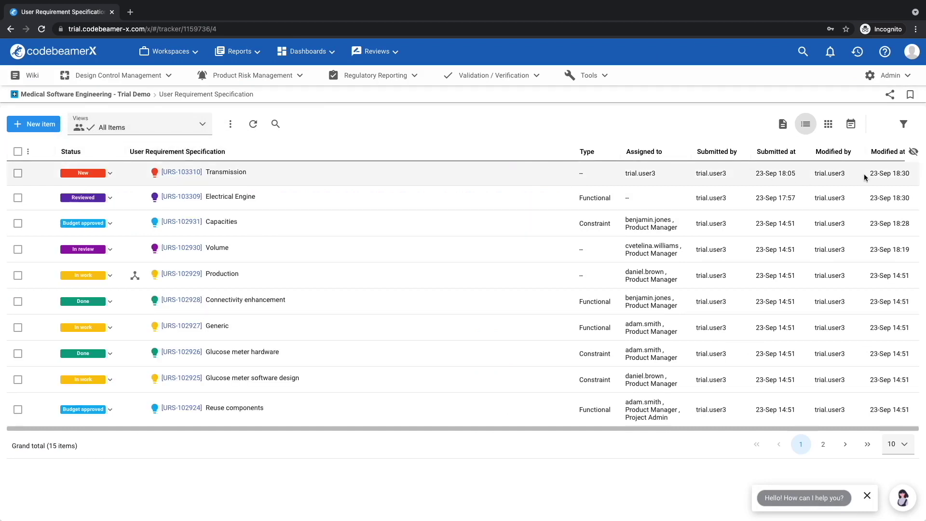
pyautogui.click(914, 152)
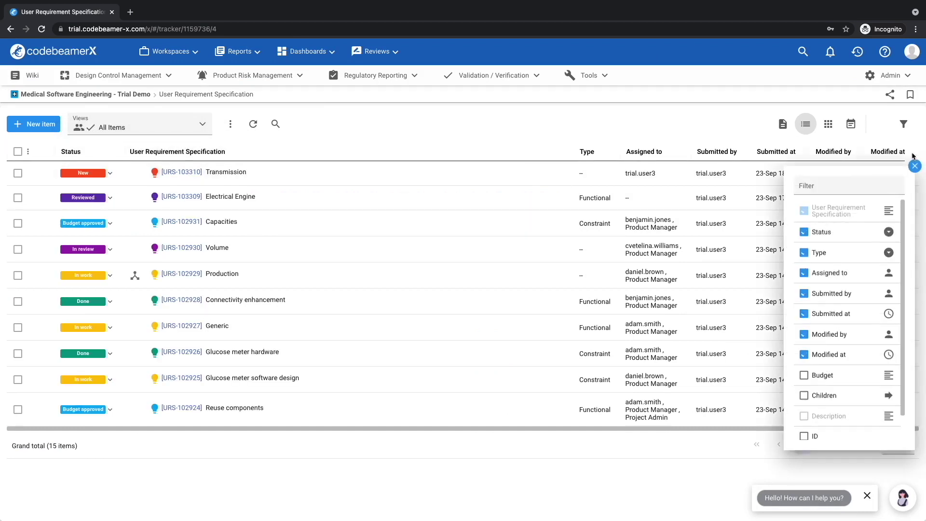
pyautogui.click(804, 253)
pyautogui.click(803, 293)
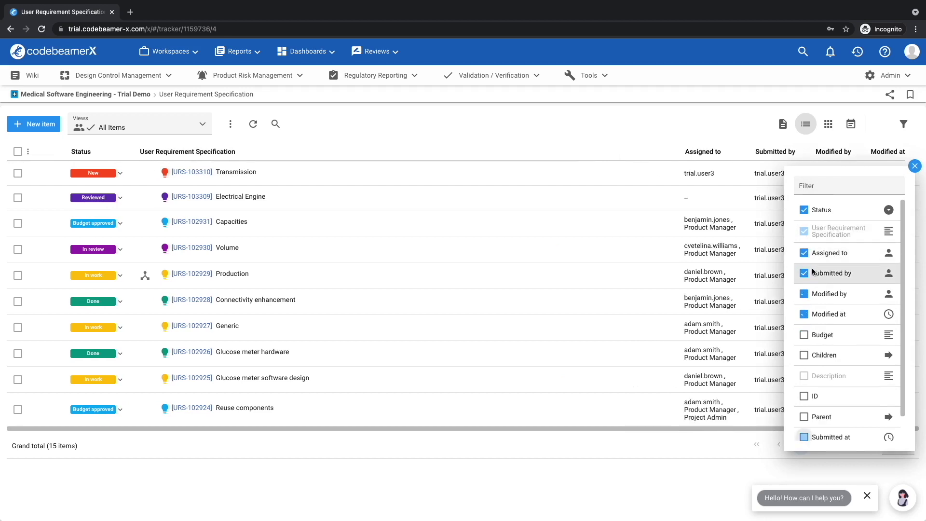
pyautogui.click(607, 124)
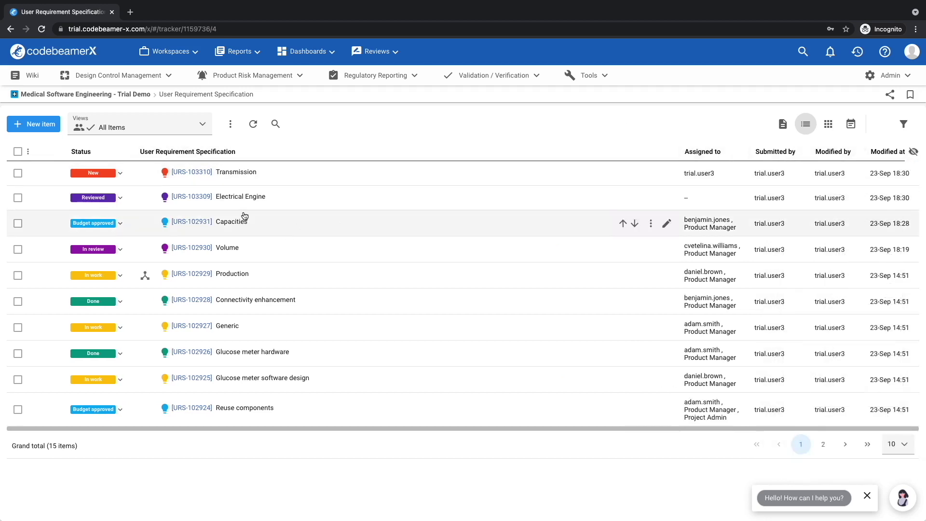
# Set Electrical Engine's status to Budget approved, assign it to the trial user, and save
pyautogui.click(121, 199)
pyautogui.click(148, 222)
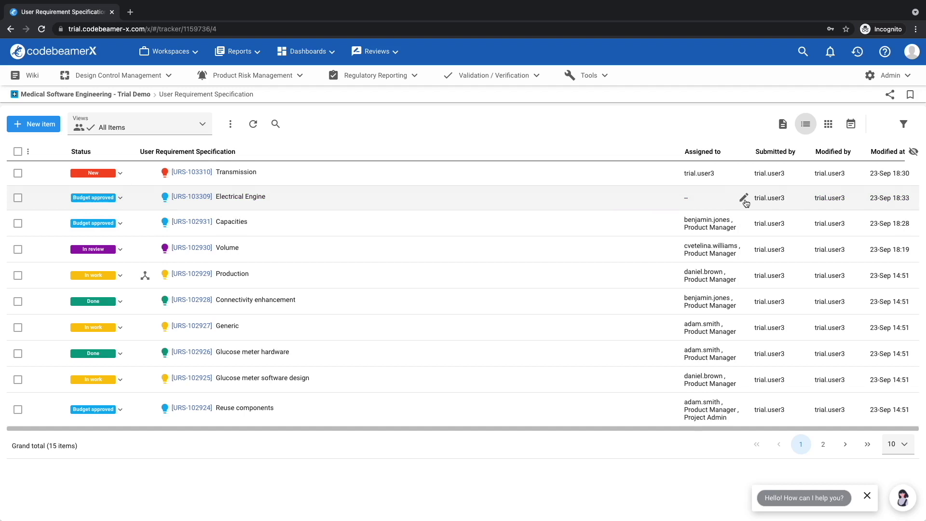
pyautogui.click(744, 199)
pyautogui.write('tes')
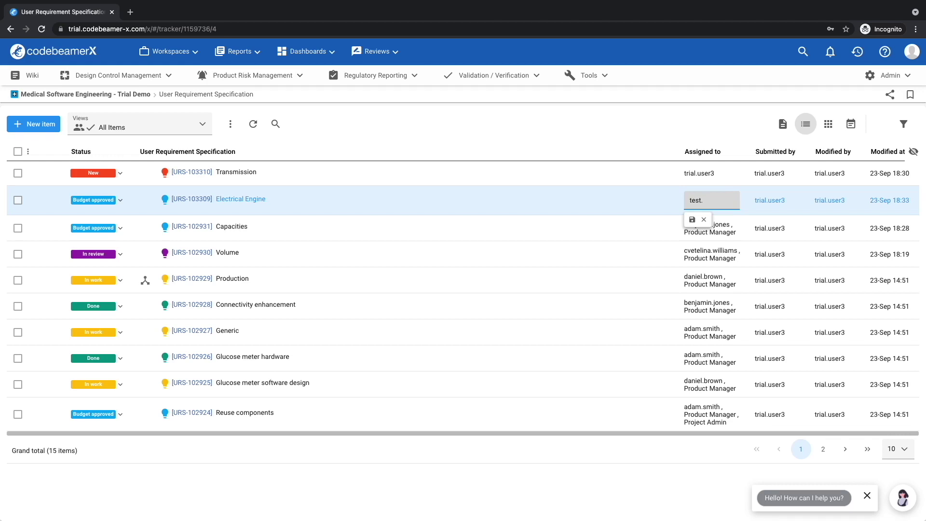
pyautogui.press('BackSpace')
pyautogui.press('BackSpace')
pyautogui.press('BackSpace')
pyautogui.press('BackSpace')
pyautogui.press('BackSpace')
pyautogui.write('use')
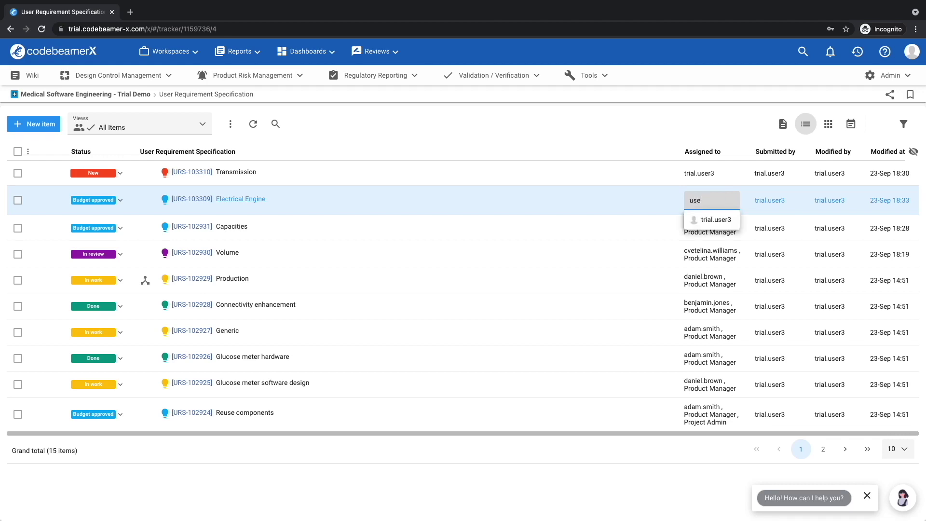
pyautogui.click(719, 221)
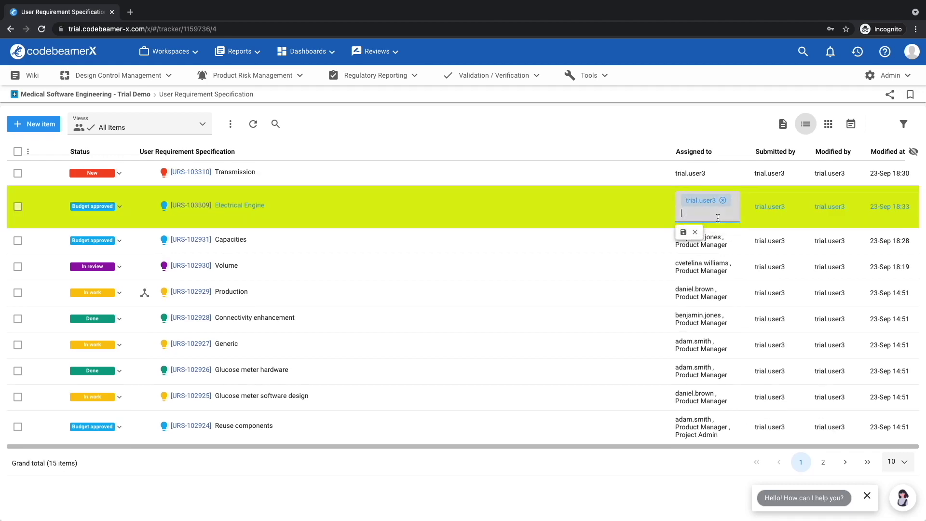
pyautogui.click(730, 126)
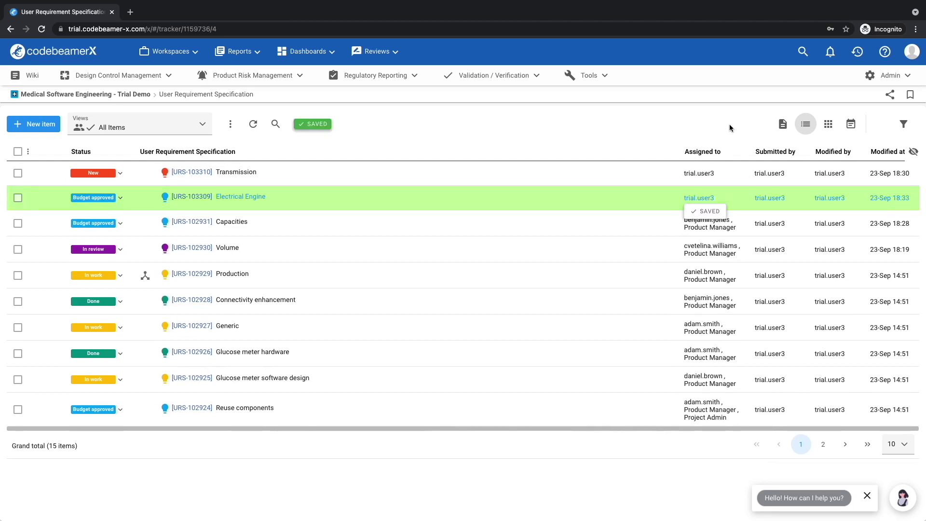
# Switch the requirements from the kanban board to the calendar view, showing 23 September
pyautogui.click(828, 126)
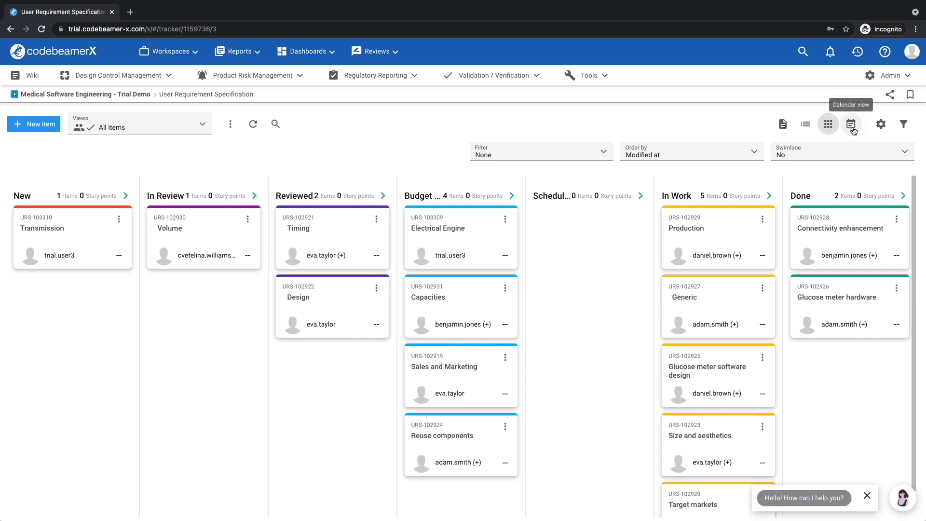
pyautogui.click(852, 126)
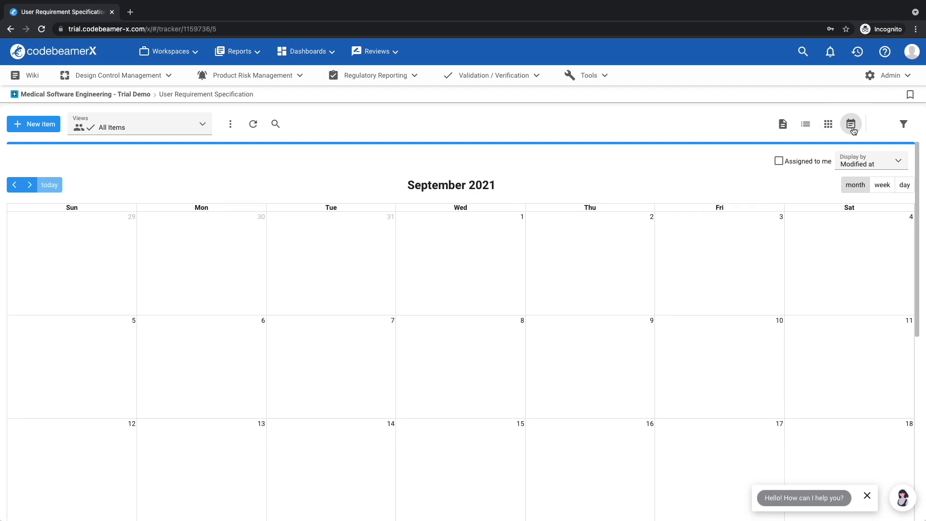
pyautogui.scroll(-7, 661, 244)
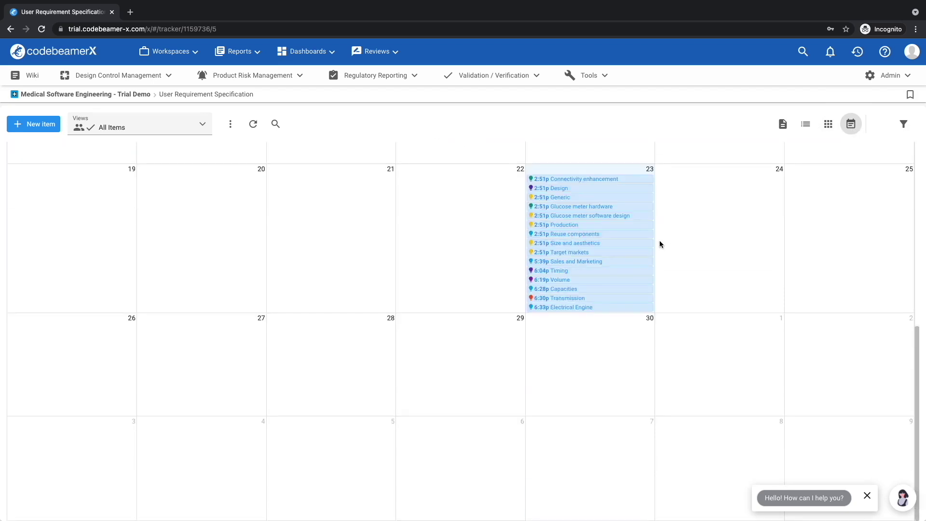
pyautogui.scroll(2, 660, 244)
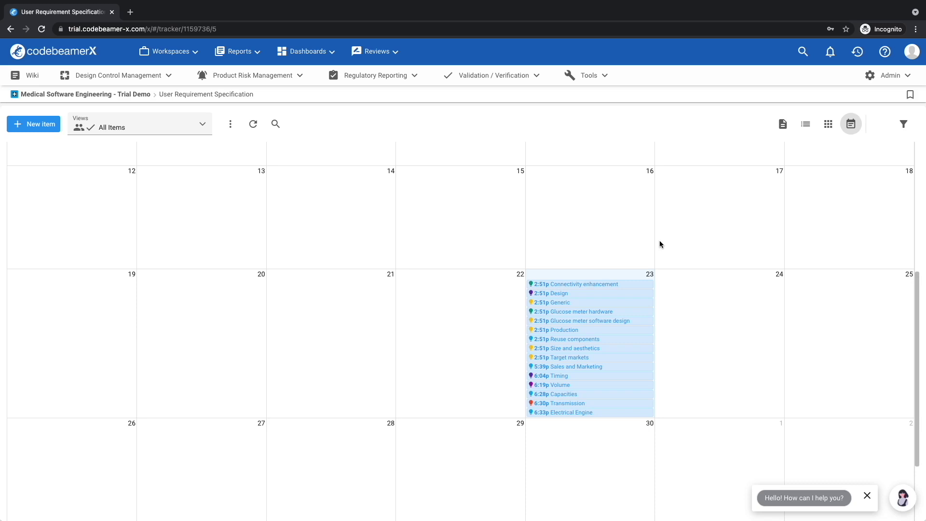
pyautogui.scroll(-1, 659, 240)
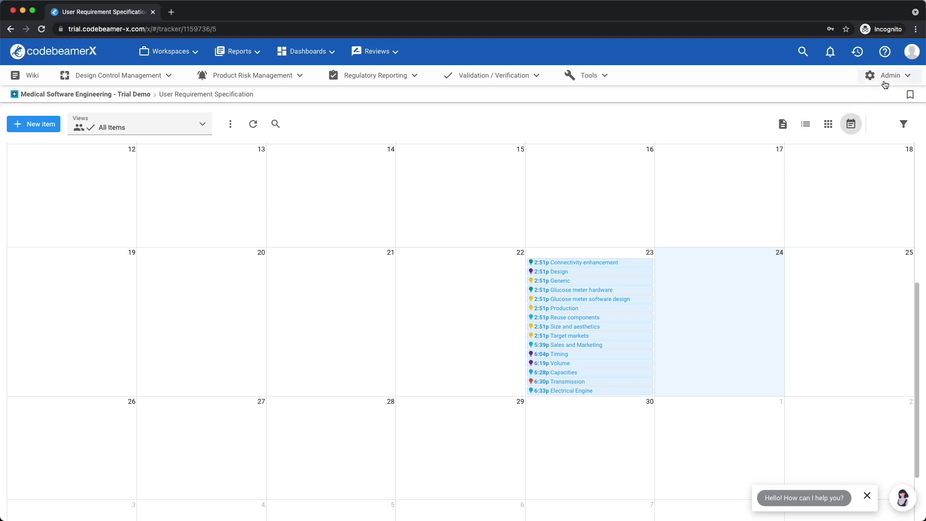
pyautogui.scroll(5, 883, 85)
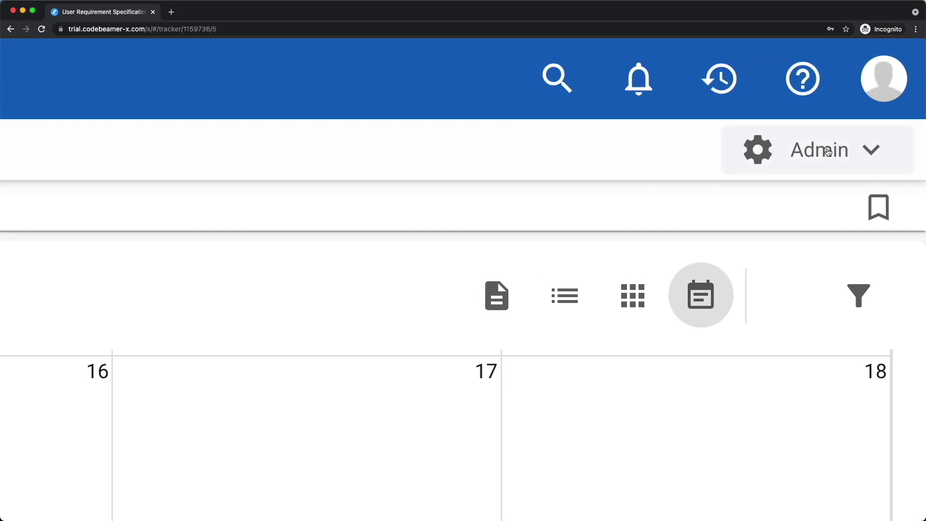
pyautogui.scroll(-5, 829, 152)
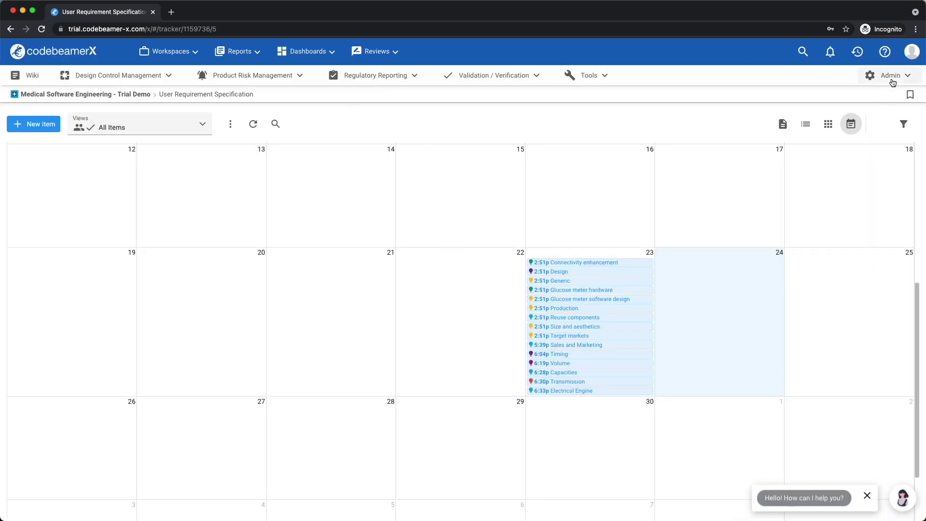
pyautogui.click(893, 82)
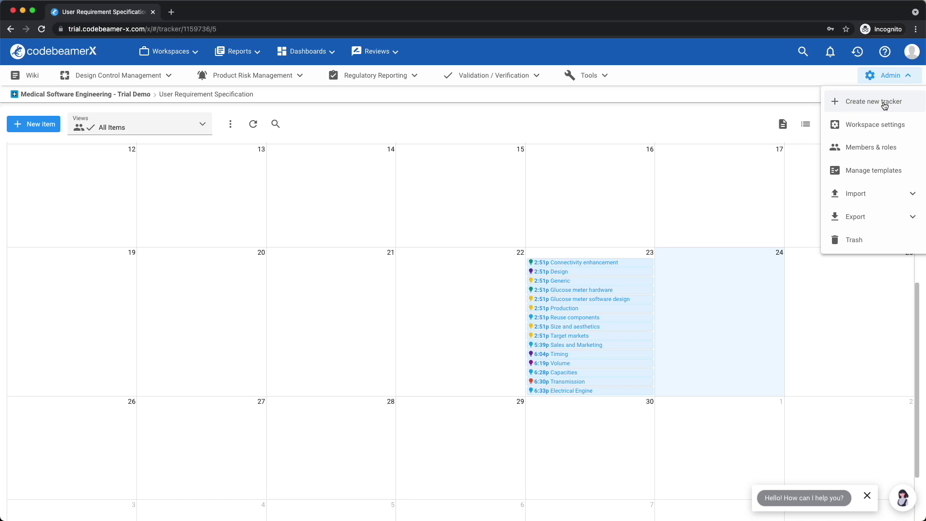
pyautogui.click(876, 125)
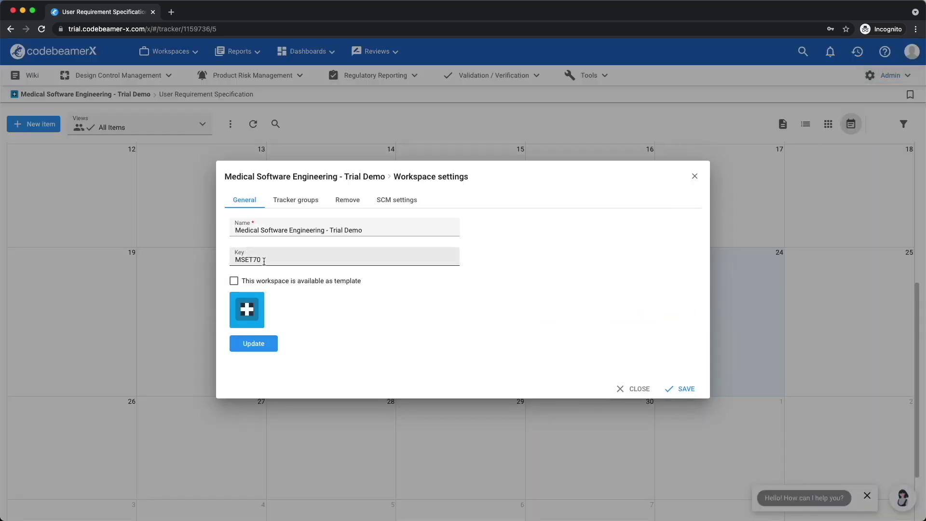
pyautogui.click(299, 203)
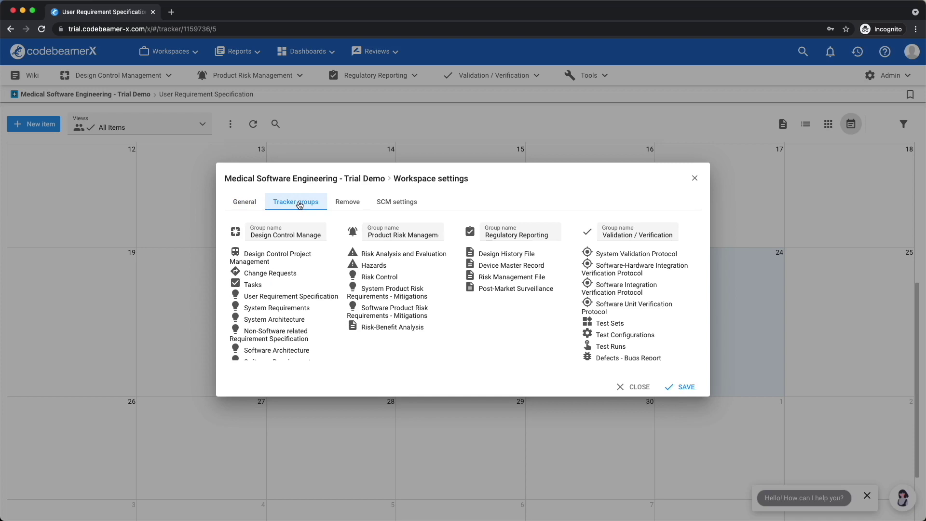
pyautogui.click(386, 290)
pyautogui.moveTo(386, 290); pyautogui.dragTo(512, 287)
pyautogui.click(349, 202)
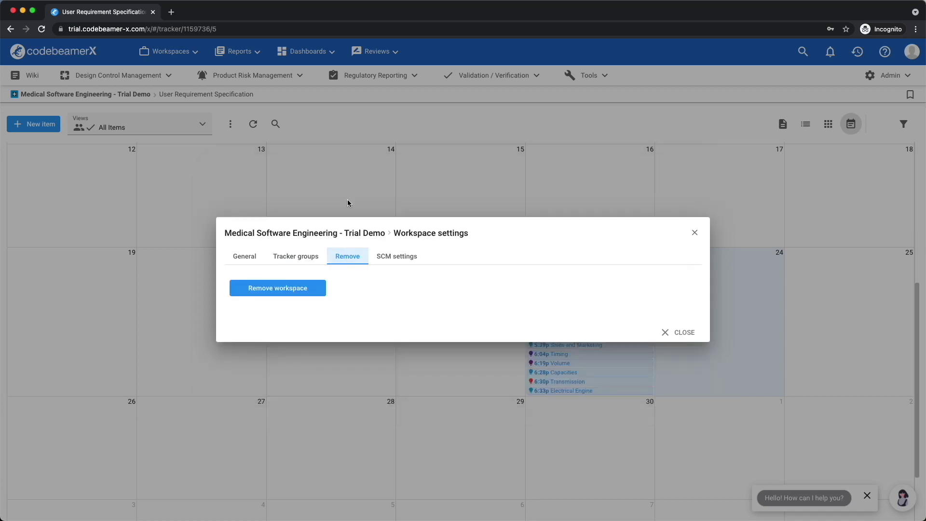
pyautogui.click(677, 332)
# In Members & roles, add the Default System Administrator account as a new member
pyautogui.click(894, 78)
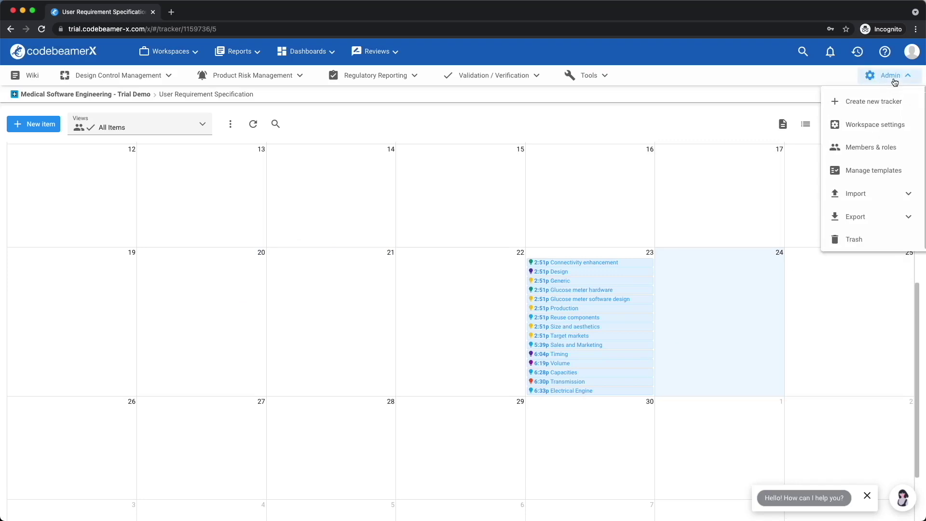
pyautogui.click(860, 148)
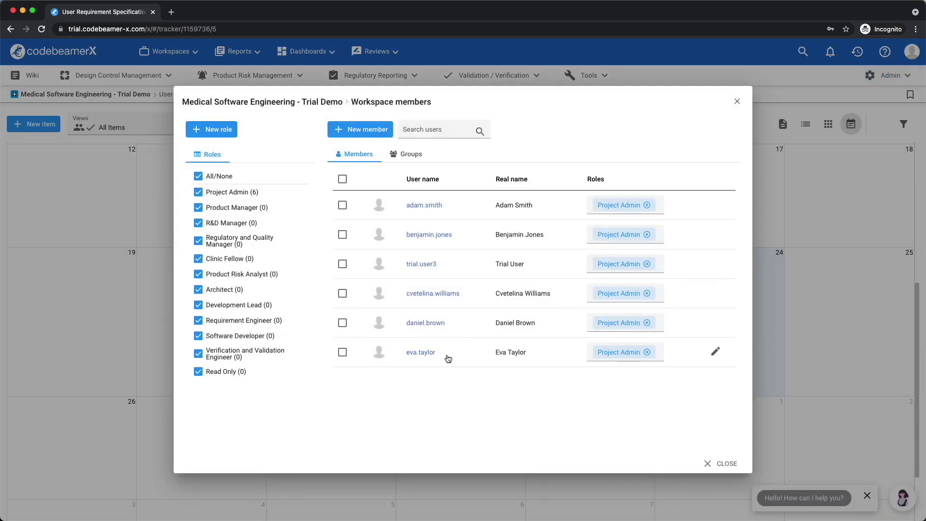
pyautogui.click(373, 131)
pyautogui.click(470, 233)
pyautogui.write('bond')
pyautogui.click(499, 253)
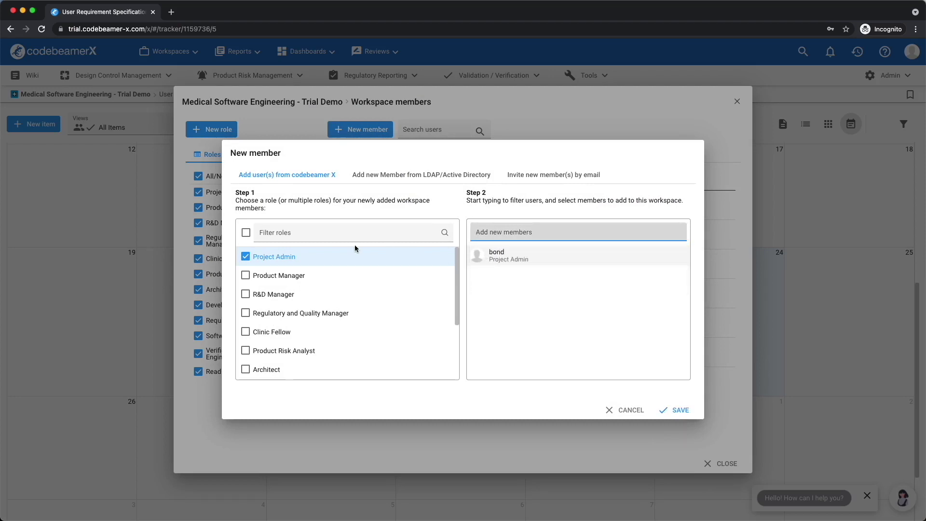
# Also give the member the Product Manager and R&D Manager roles, save, and close the list
pyautogui.click(246, 280)
pyautogui.click(246, 294)
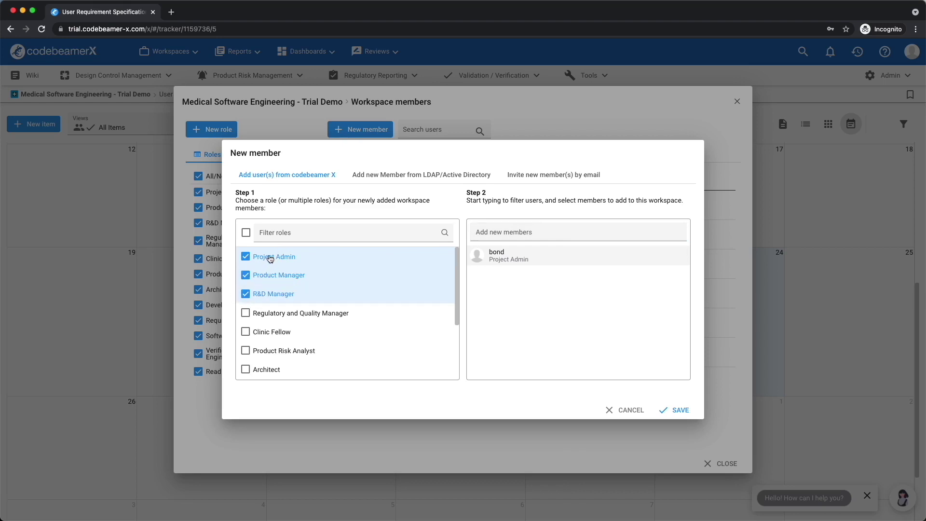
pyautogui.click(686, 411)
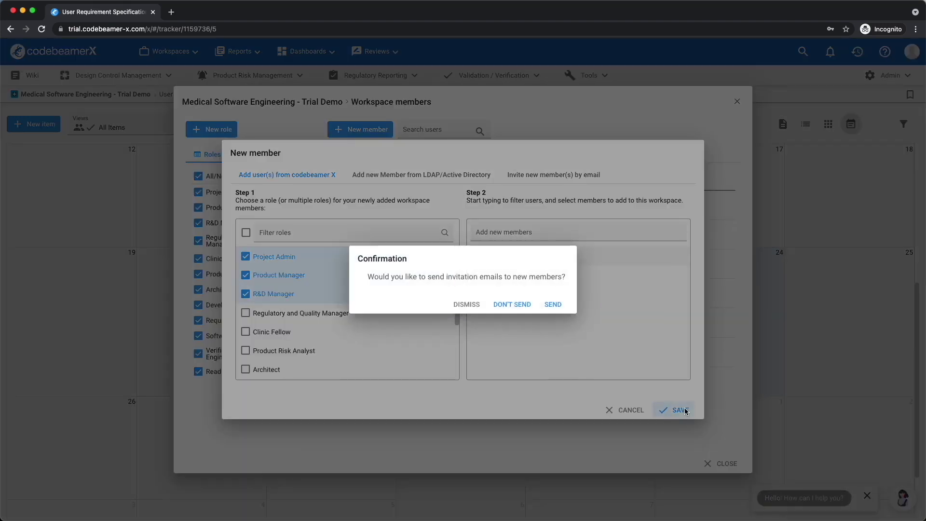
pyautogui.click(529, 305)
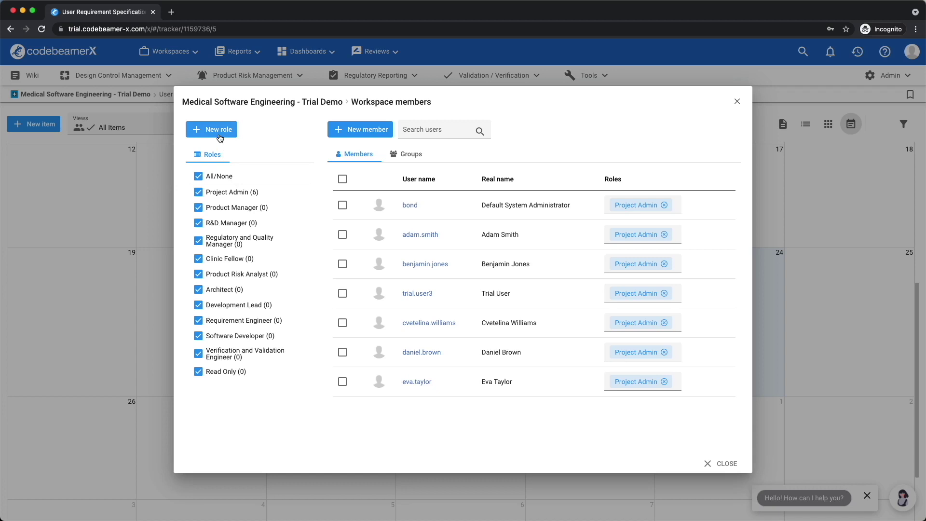
pyautogui.click(715, 462)
pyautogui.click(893, 77)
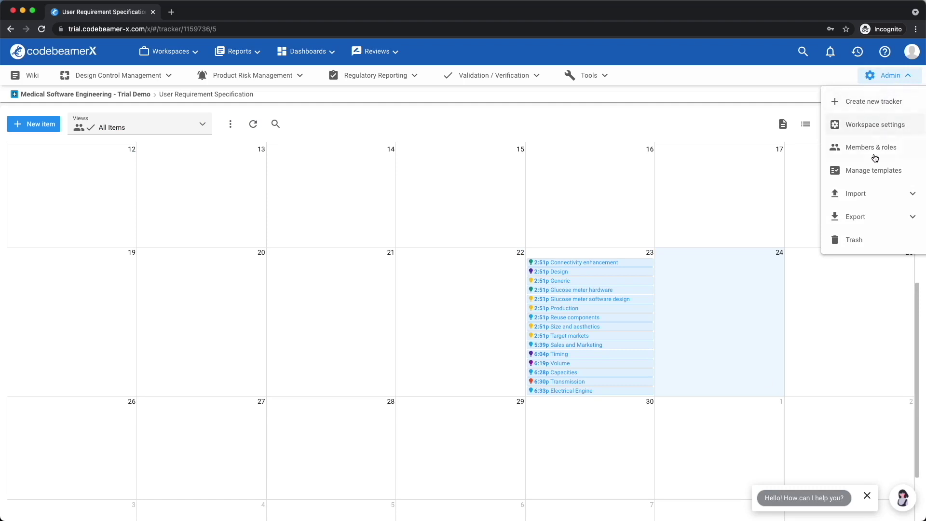
pyautogui.click(864, 201)
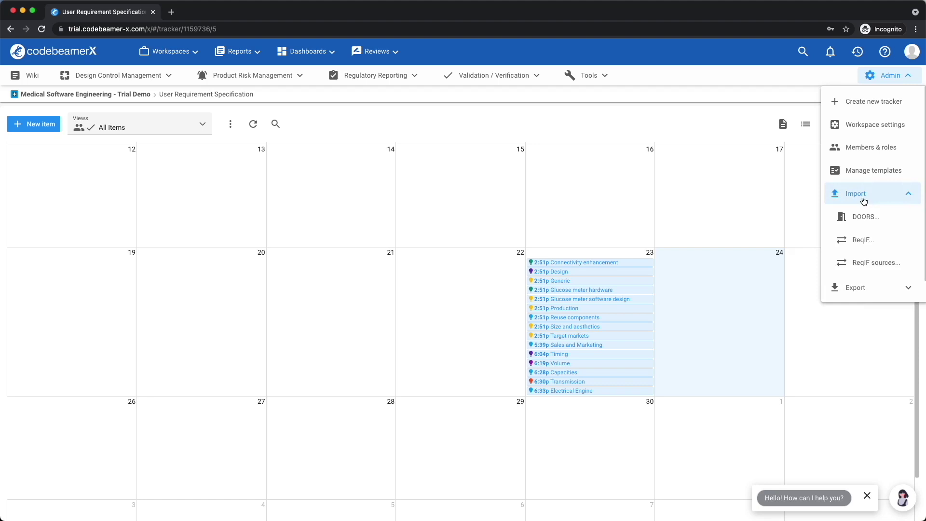
pyautogui.click(864, 201)
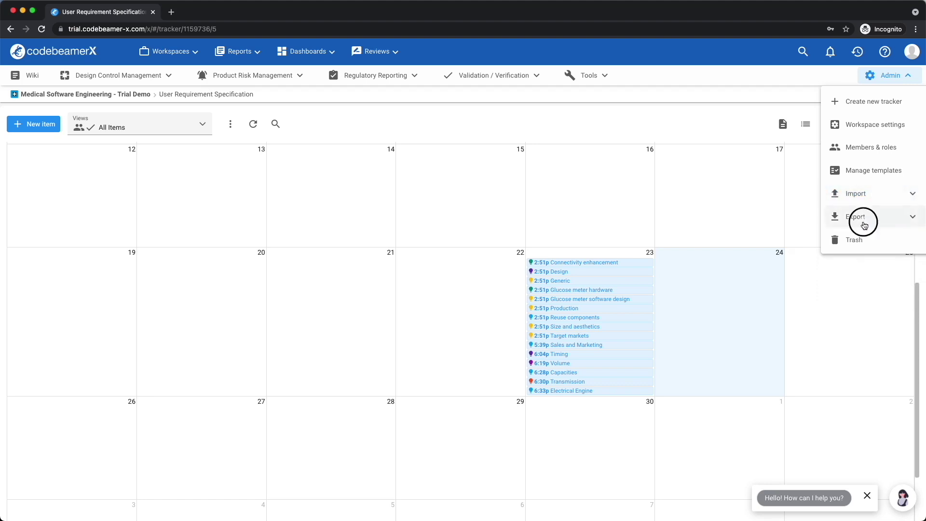
pyautogui.click(864, 225)
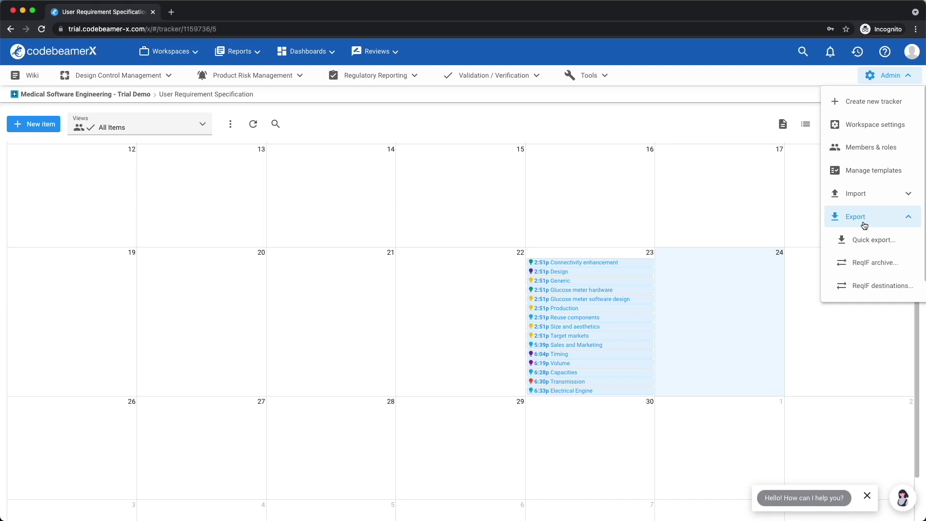
pyautogui.click(864, 224)
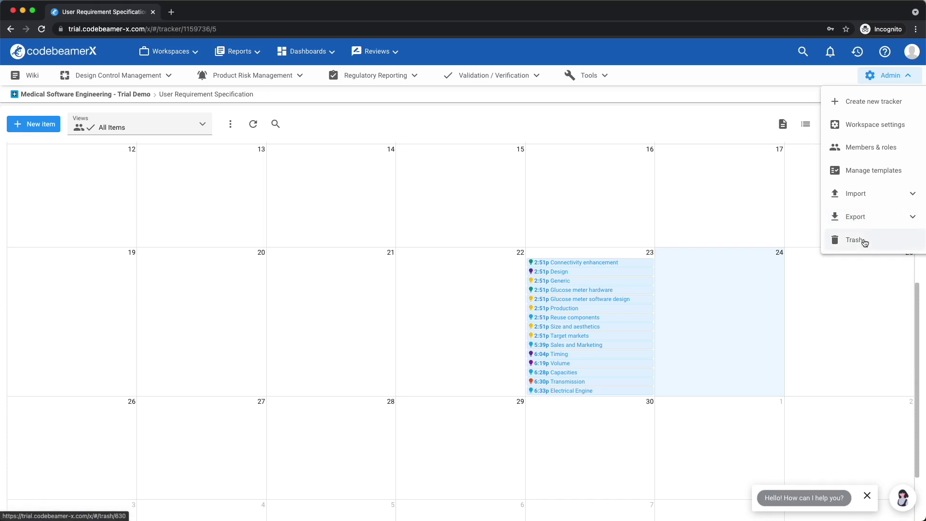
# Open the workspace Trash and select deleted work item 103308 Steering angle sensor
pyautogui.click(863, 241)
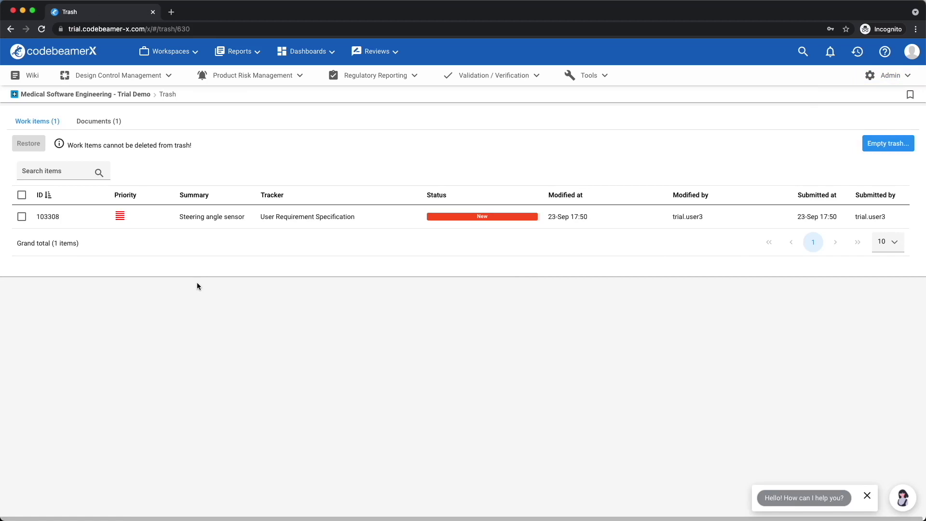
pyautogui.click(21, 217)
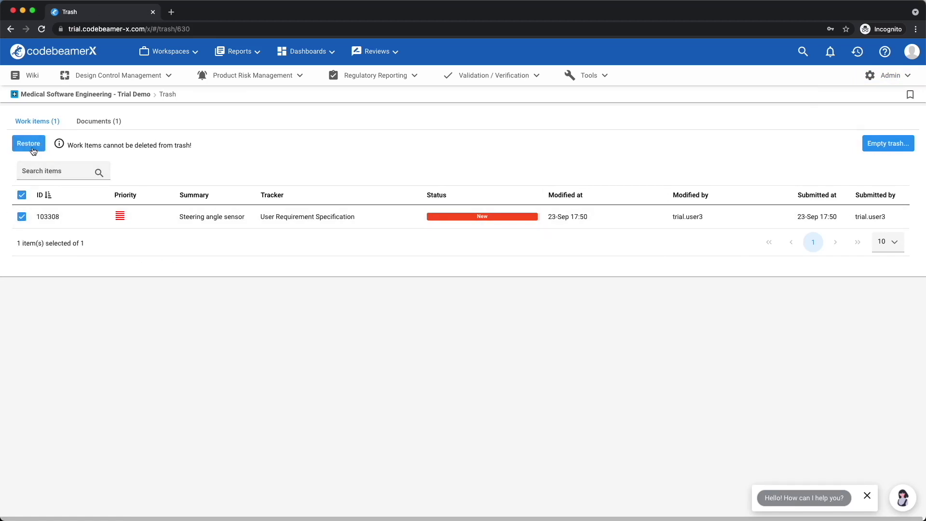